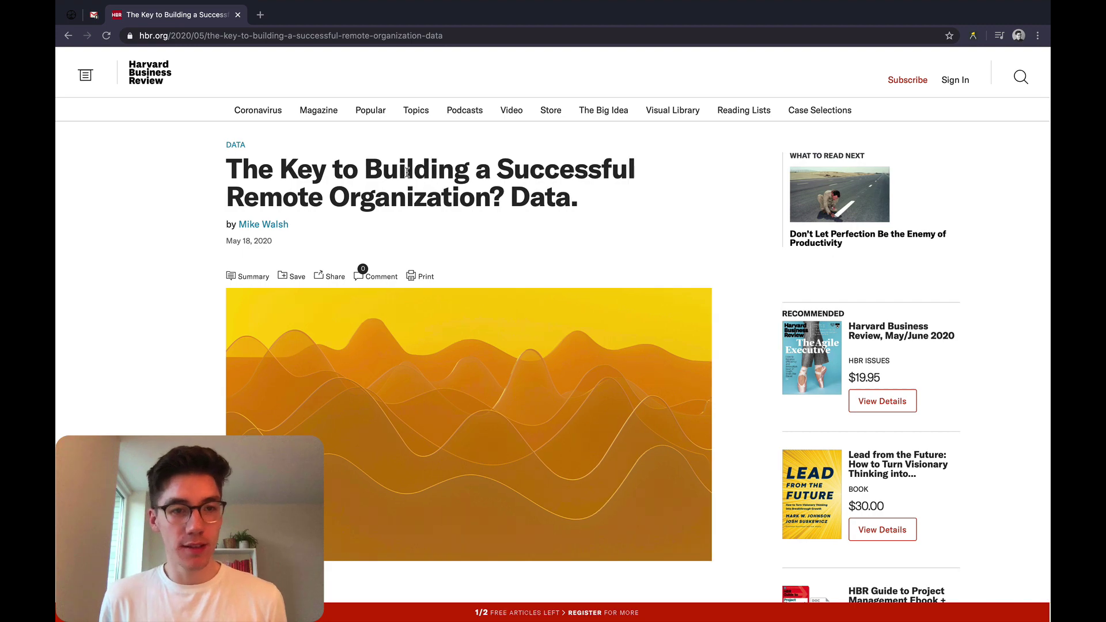
Copy a bookmark titled 'The Key to Building a Successful Remote Organization?' tagged #Inbox
drag(228, 197, 489, 197)
click(481, 229)
scroll(529, 237, down, 5)
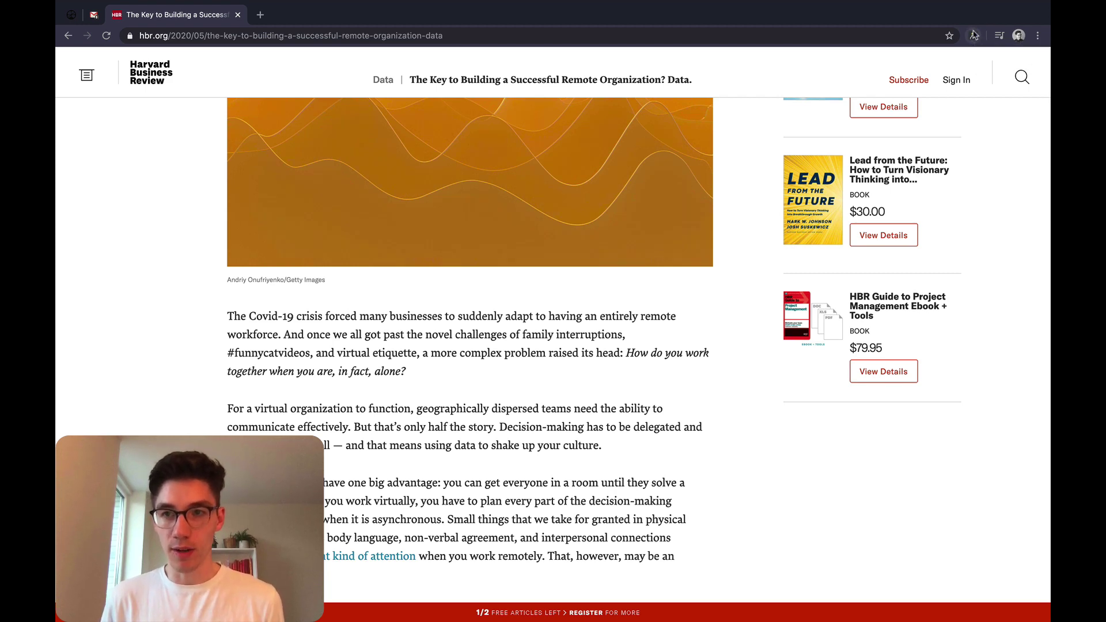
click(974, 36)
scroll(797, 497, down, 1)
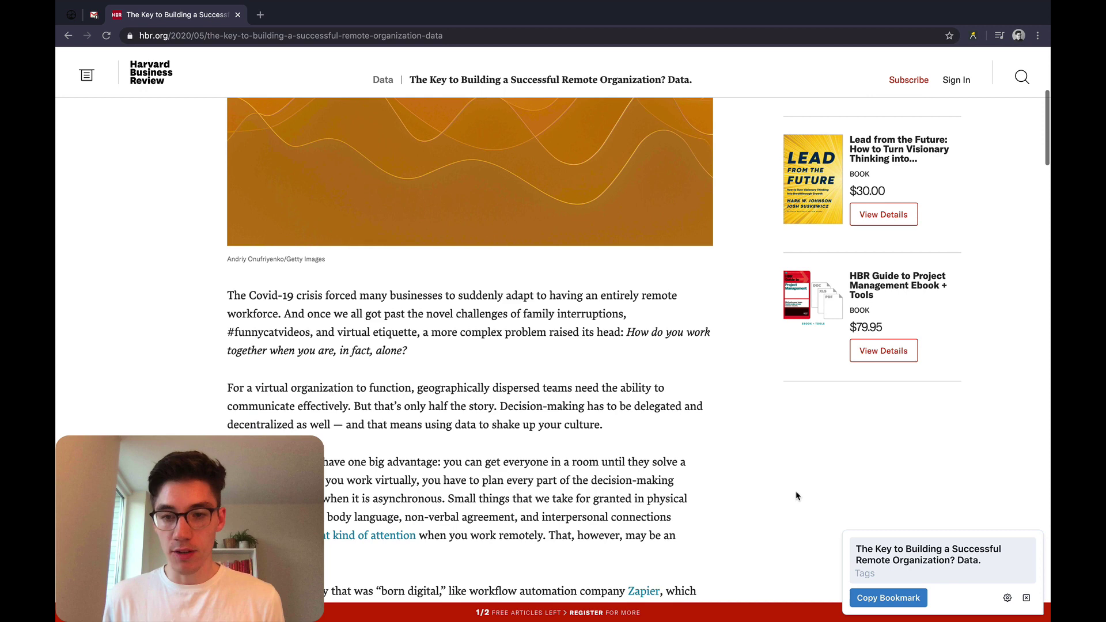
click(989, 561)
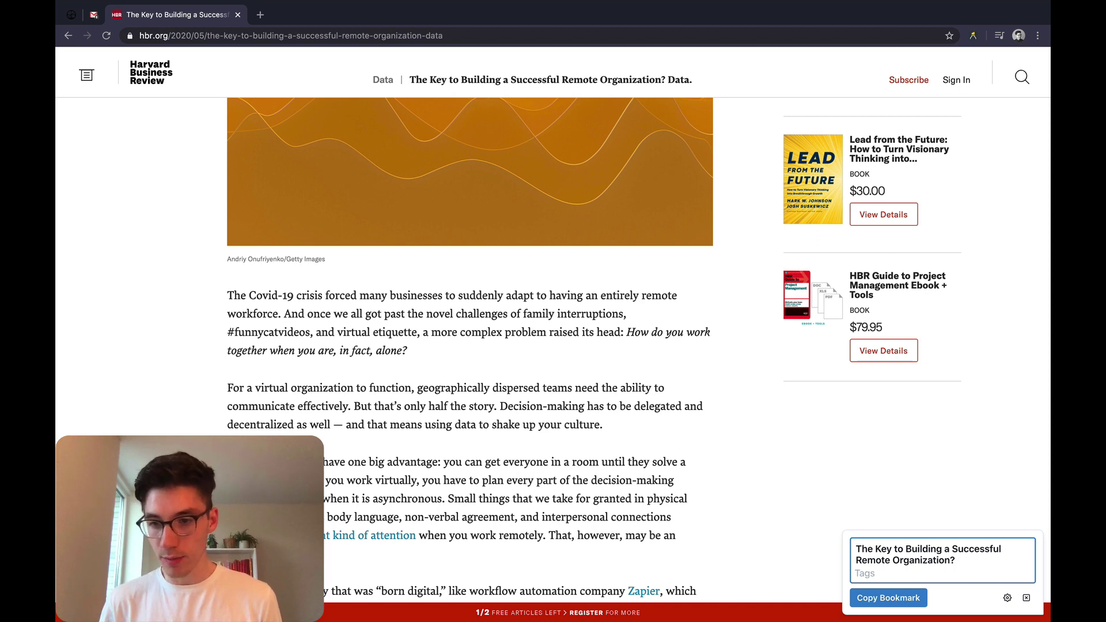
click(911, 574)
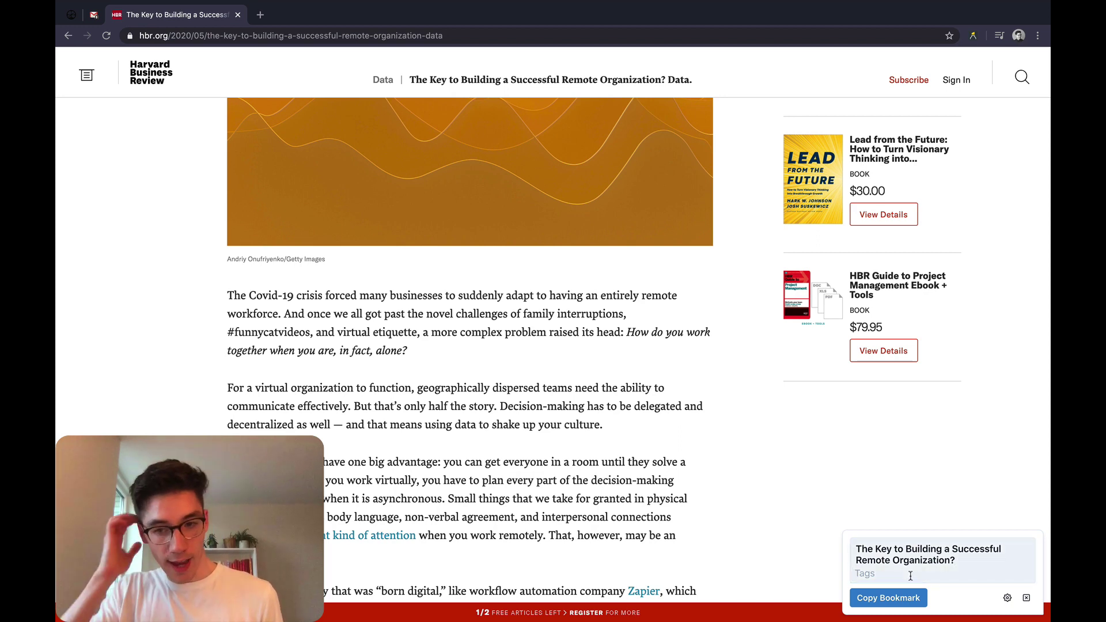
text(#Inbox)
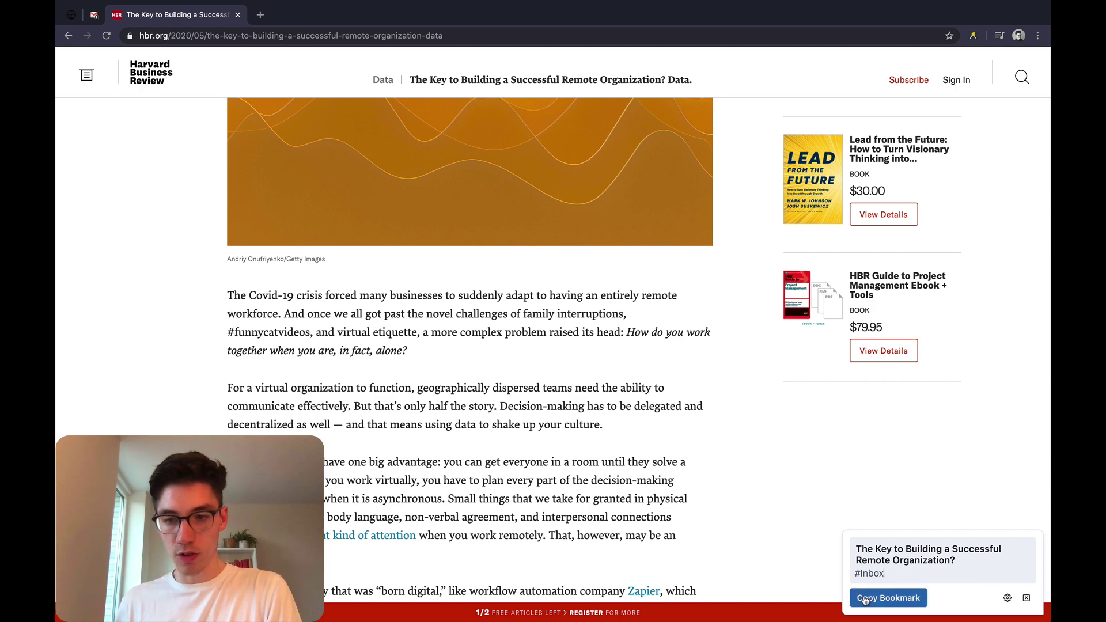
click(888, 599)
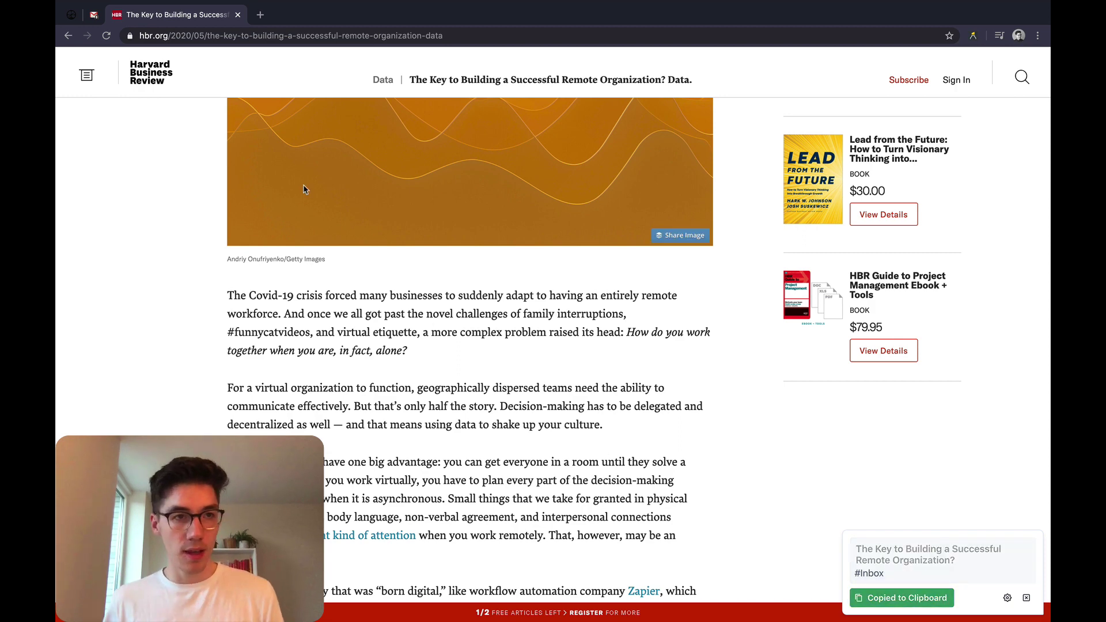
Paste the bookmark link into a new bullet under 19:39 in Roam, then return to the HBR tab
key(super+1)
key(Return)
key(super+v)
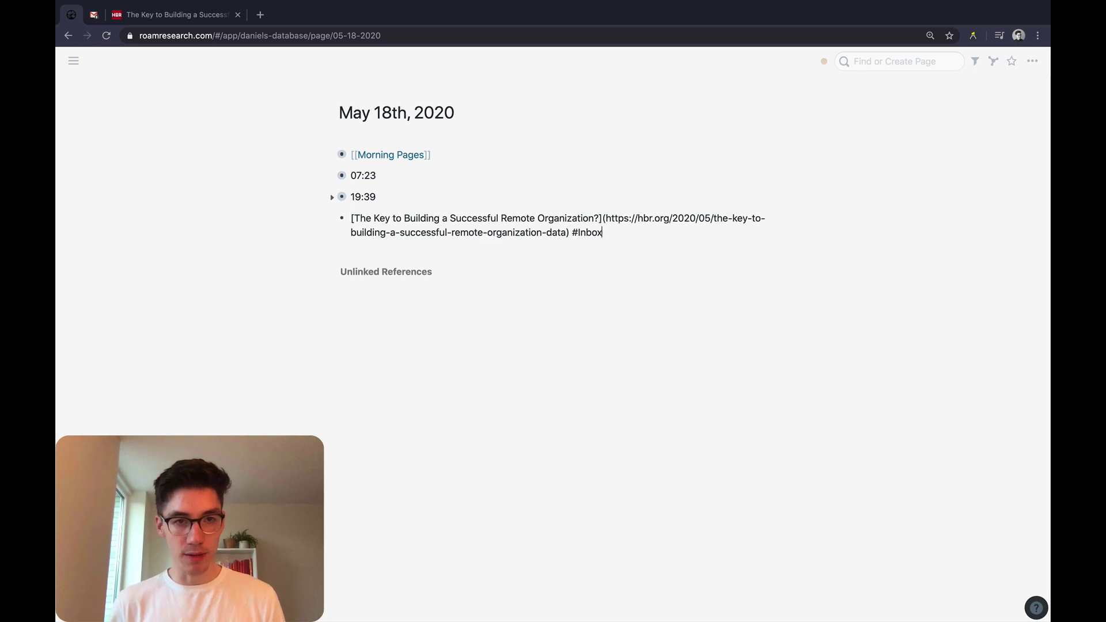
key(Return)
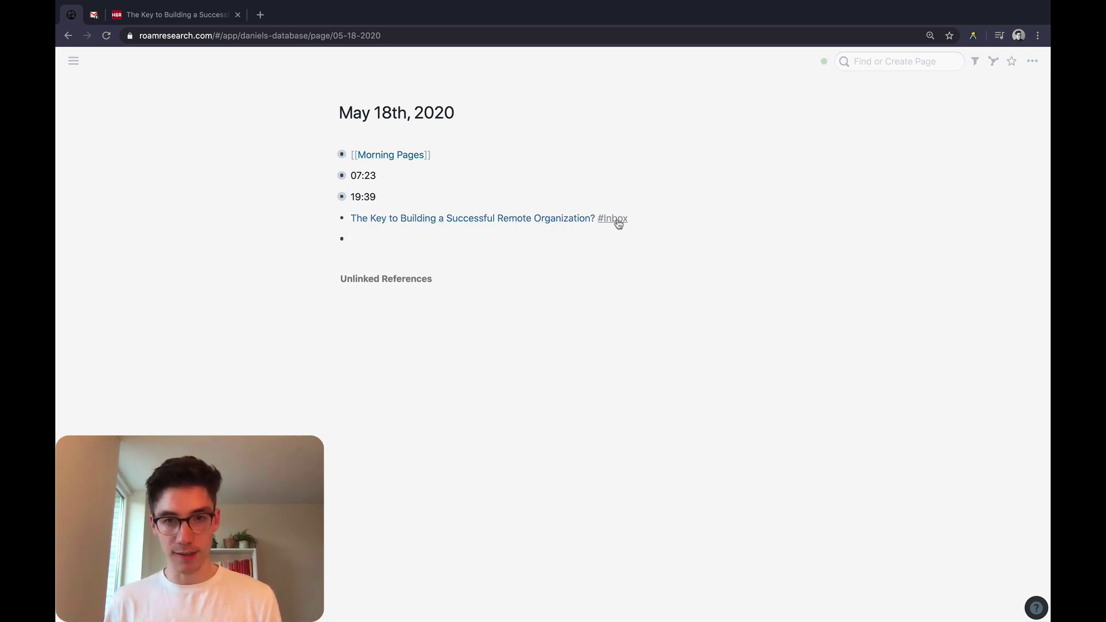
click(203, 16)
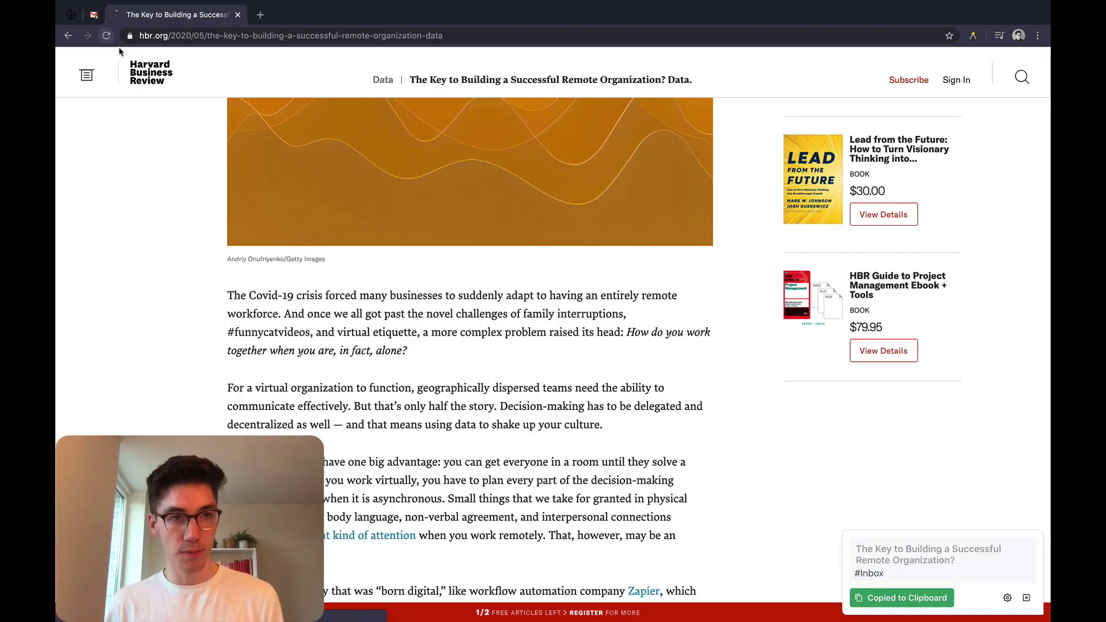
Reload the HBR article so the bookmark shows the full headline and no tags
click(106, 36)
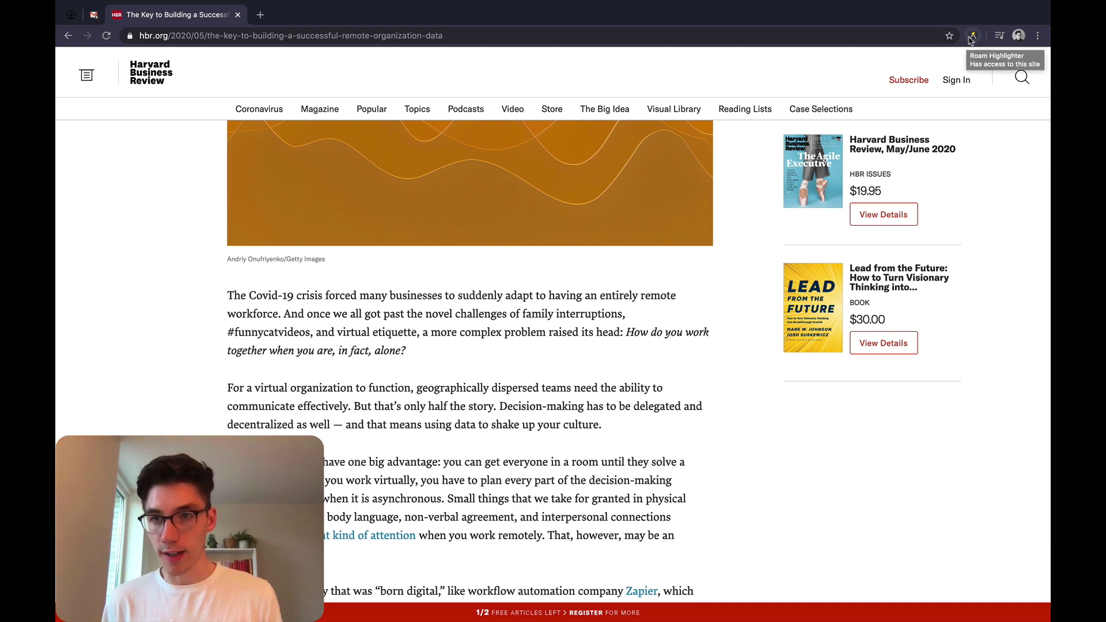
scroll(756, 502, up, 1)
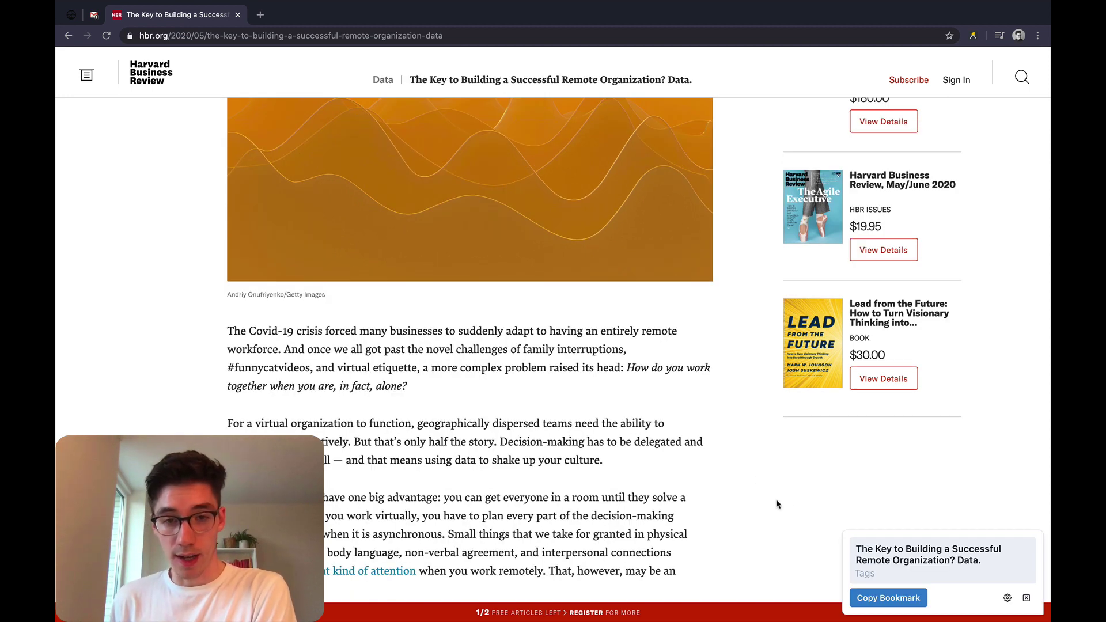
scroll(762, 507, down, 1)
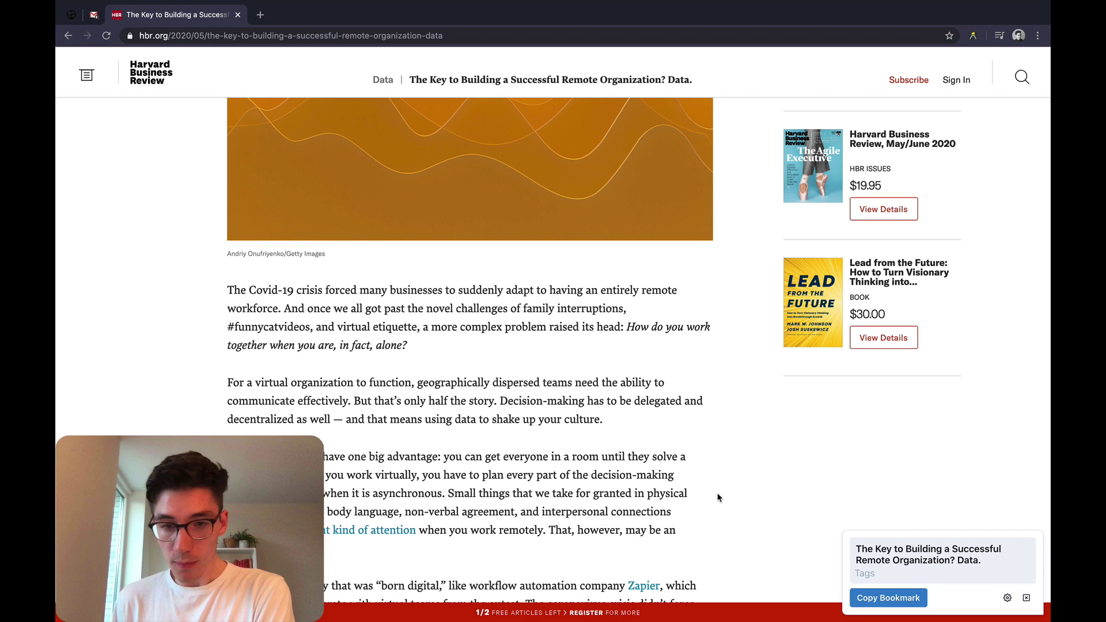
Highlight the opening Covid-19 passage and the Centralized offices passage
scroll(267, 311, down, 2)
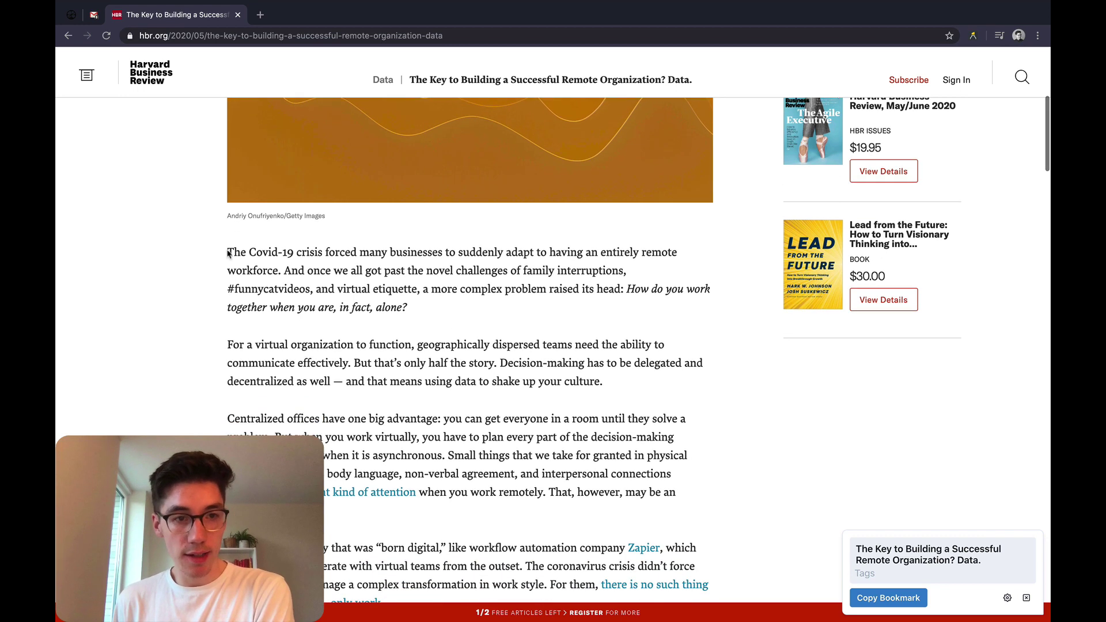
drag(227, 246, 416, 282)
scroll(346, 300, down, 3)
drag(256, 318, 410, 354)
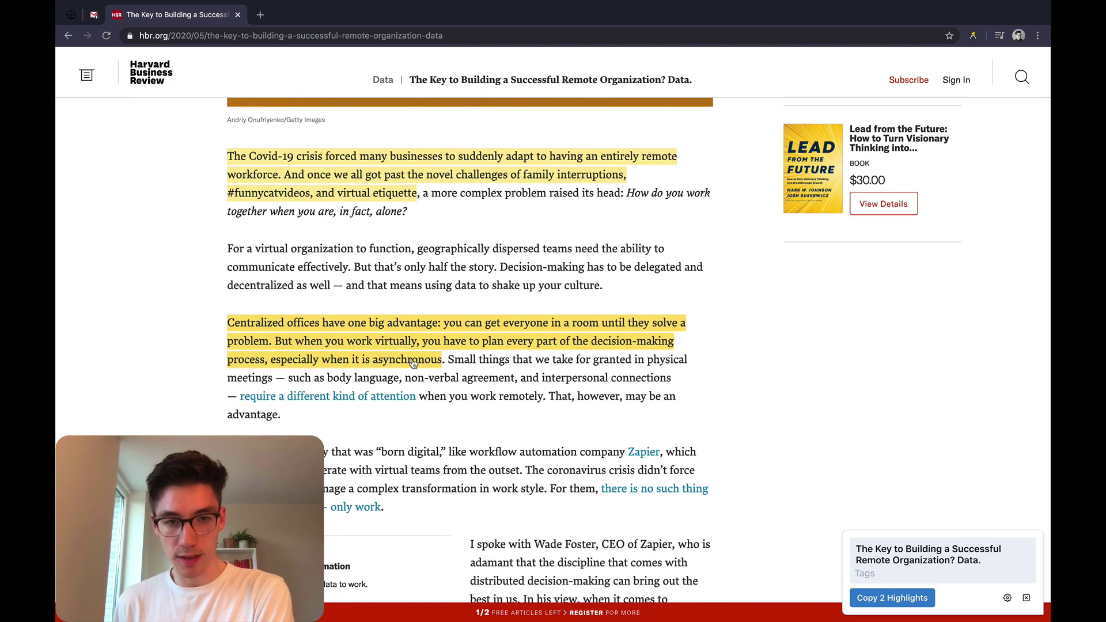
scroll(413, 362, down, 3)
drag(256, 355, 499, 375)
Highlight the Wade Foster passage, redone from 'spoke', through the Didier Elzinga paragraph
scroll(471, 336, down, 3)
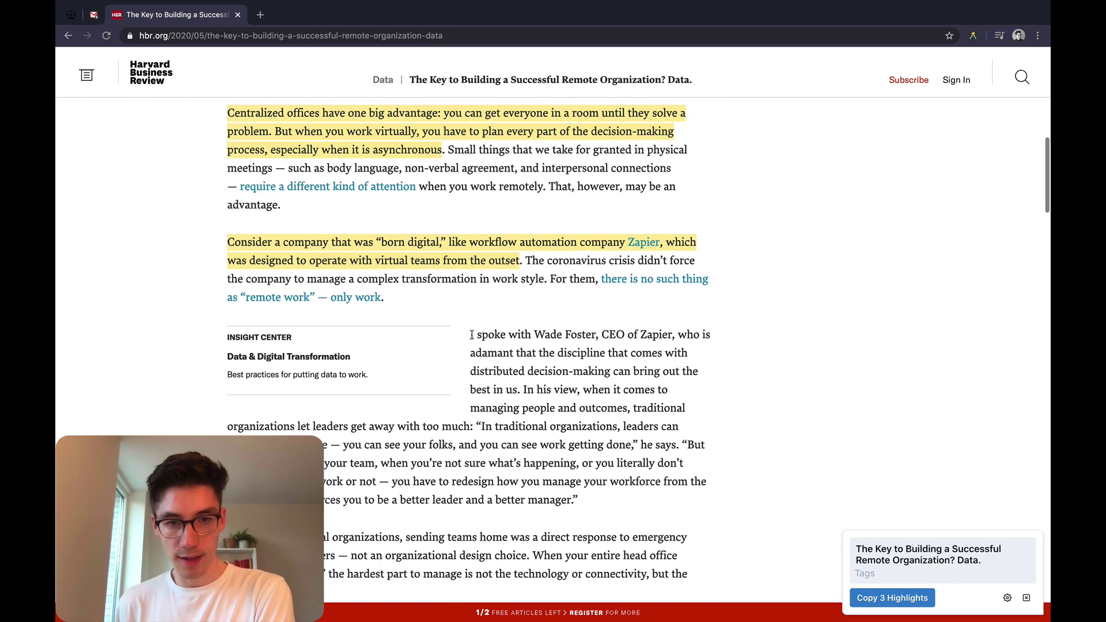
drag(472, 335, 579, 374)
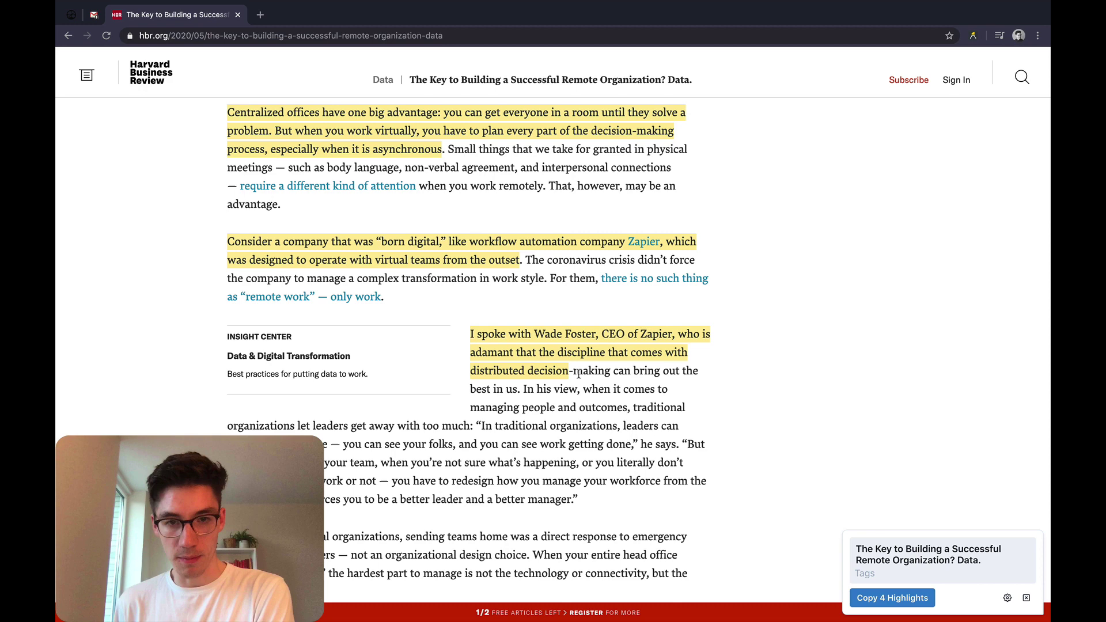
click(564, 333)
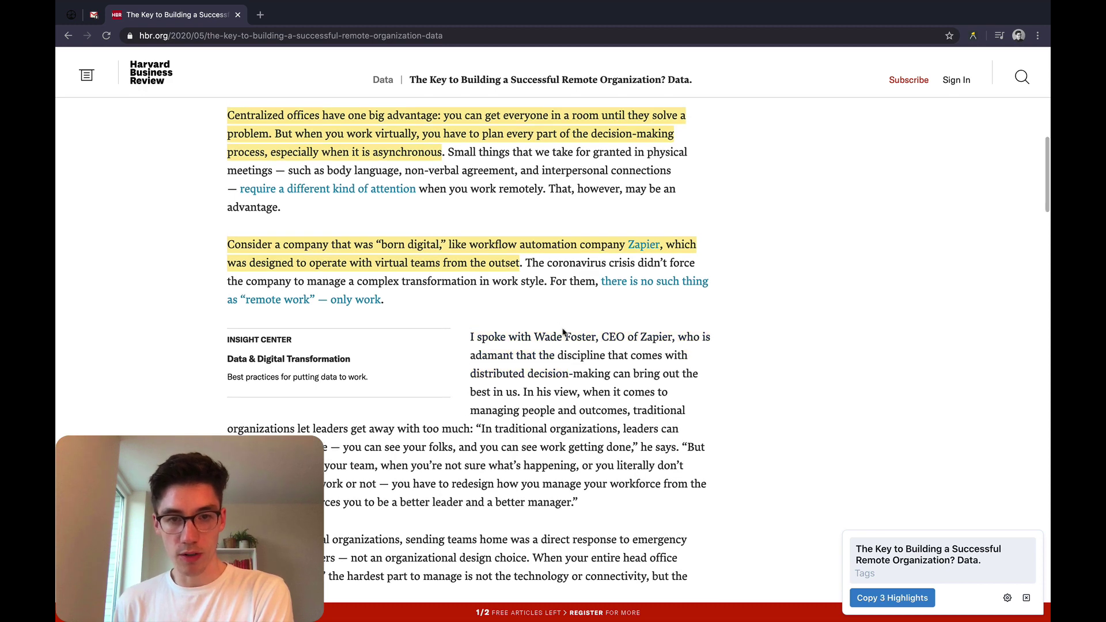
drag(477, 337, 569, 375)
scroll(535, 446, down, 1)
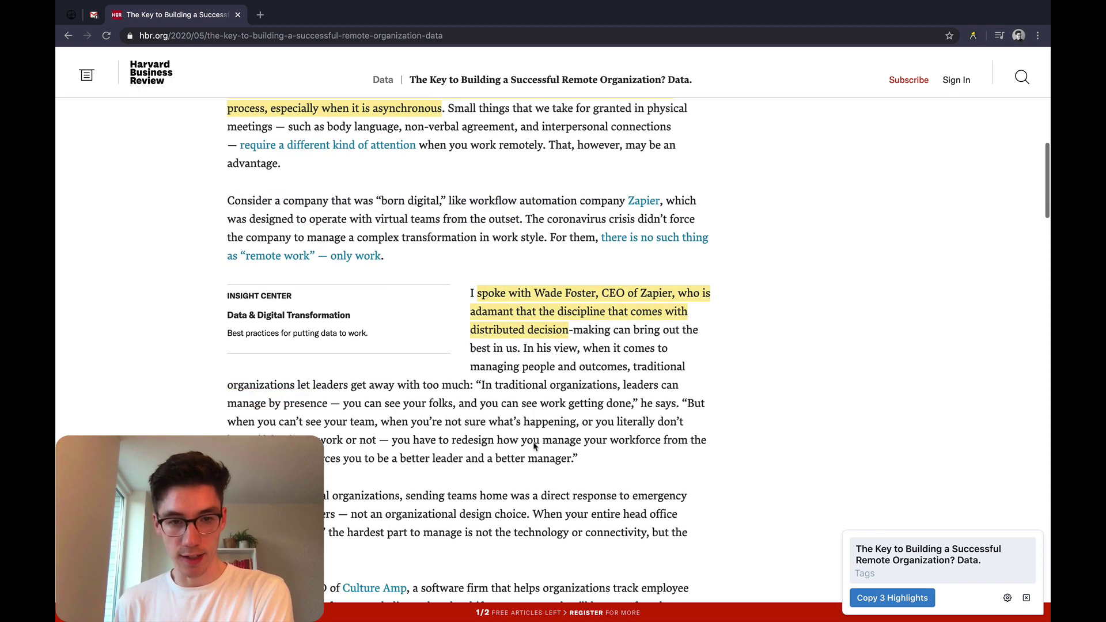
drag(381, 341, 484, 379)
scroll(484, 379, down, 3)
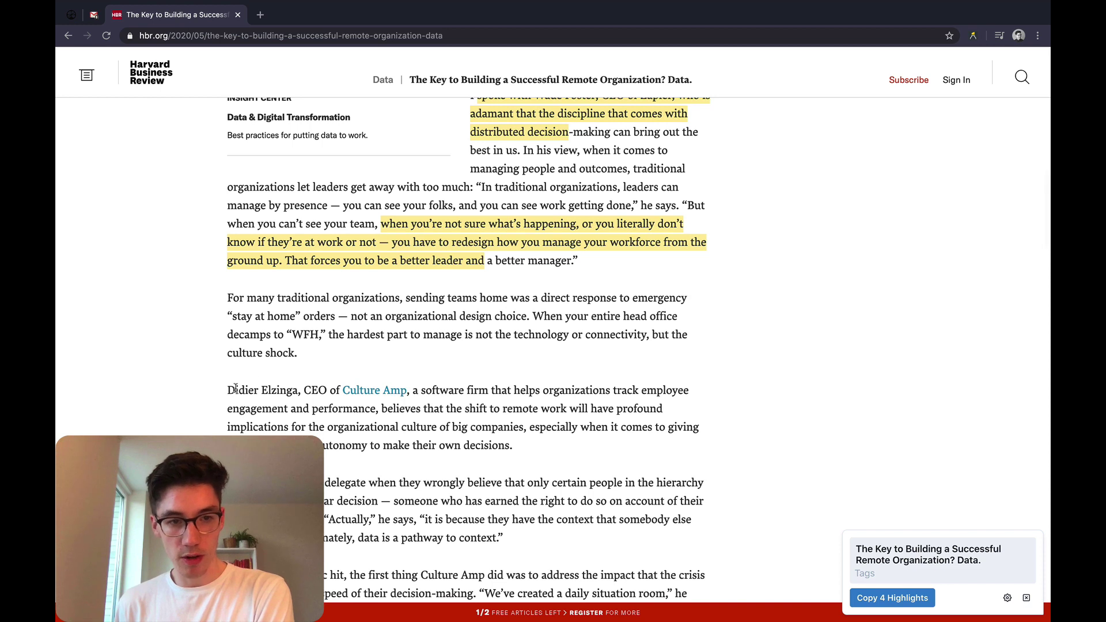
drag(236, 389, 524, 428)
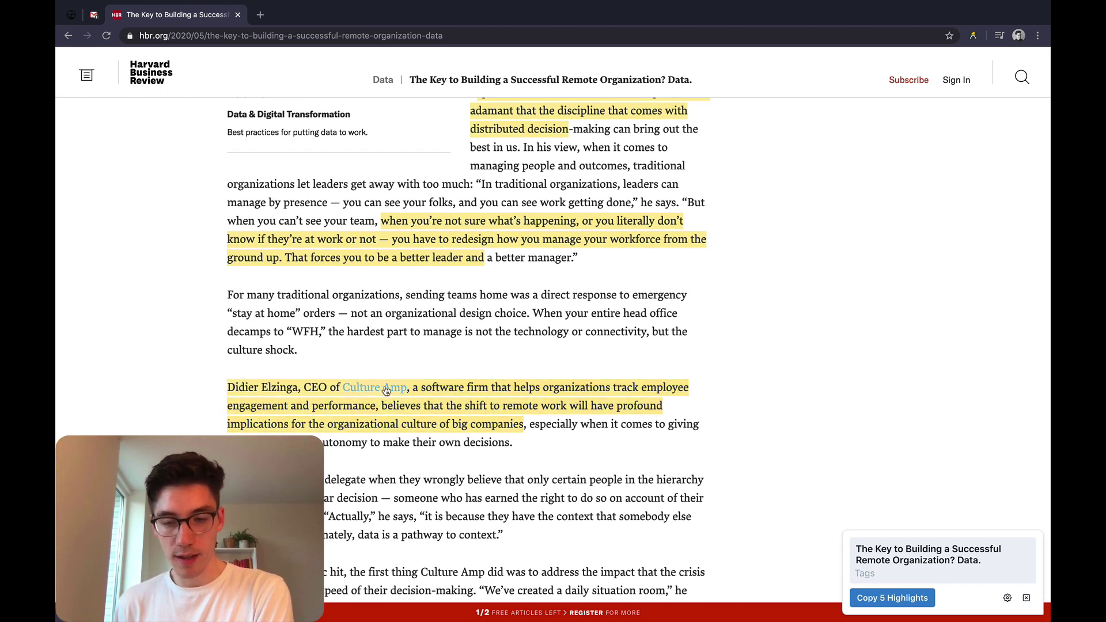
Paste the article title with its five nested highlights into Roam's empty bullet, briefly visiting #funnycatvideos
click(892, 598)
key(super+1)
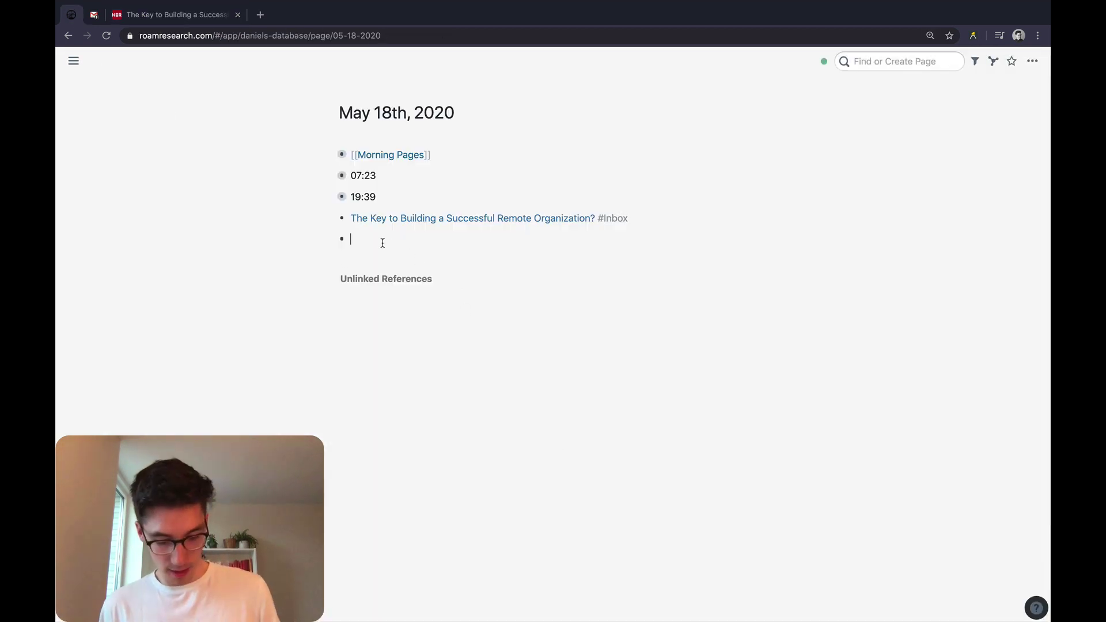
key(super+v)
click(560, 392)
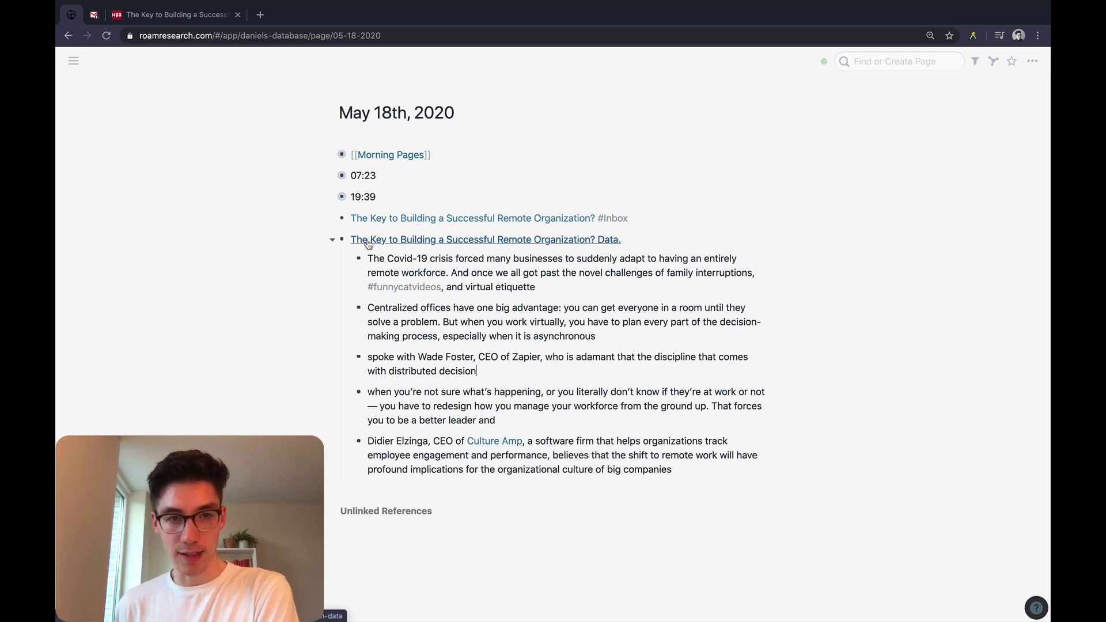
click(429, 288)
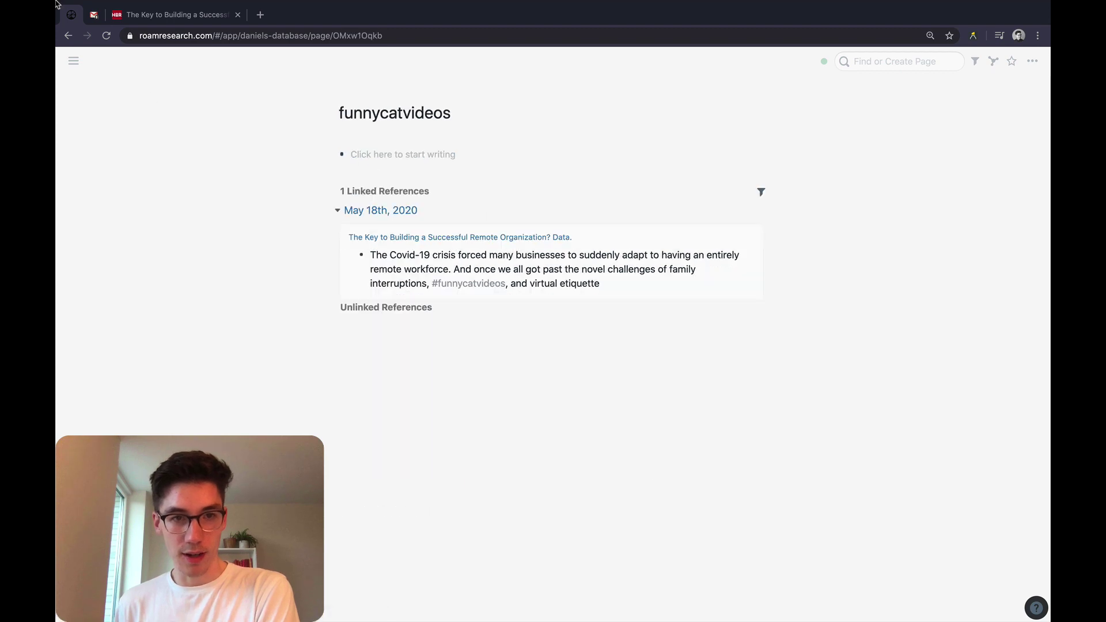
click(68, 35)
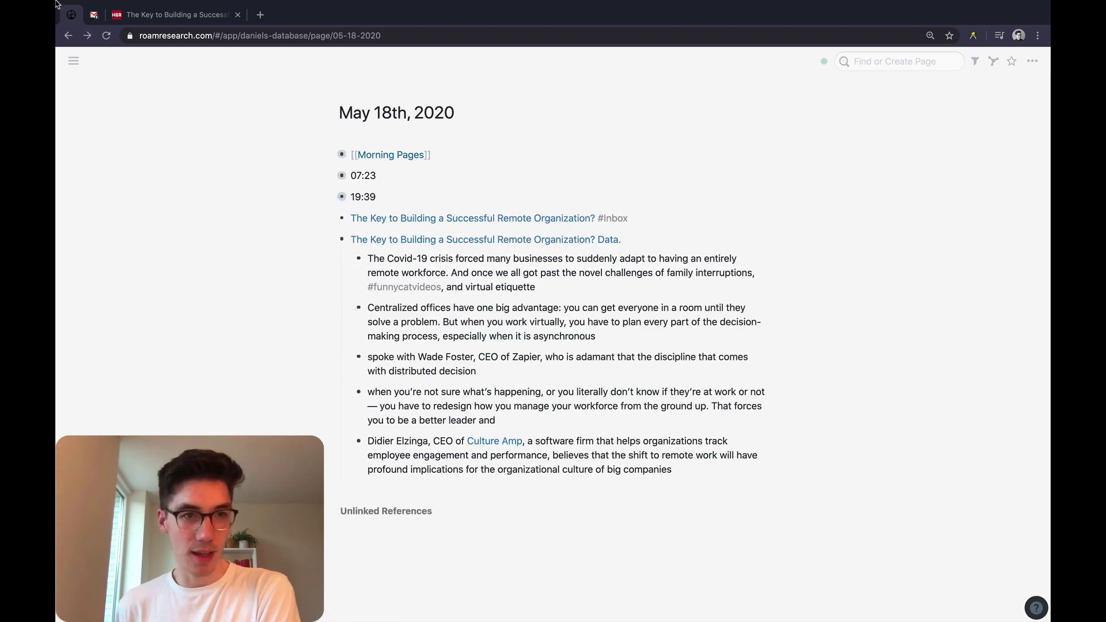
Return to the HBR article tab and reload it to clear the yellow highlights
click(188, 14)
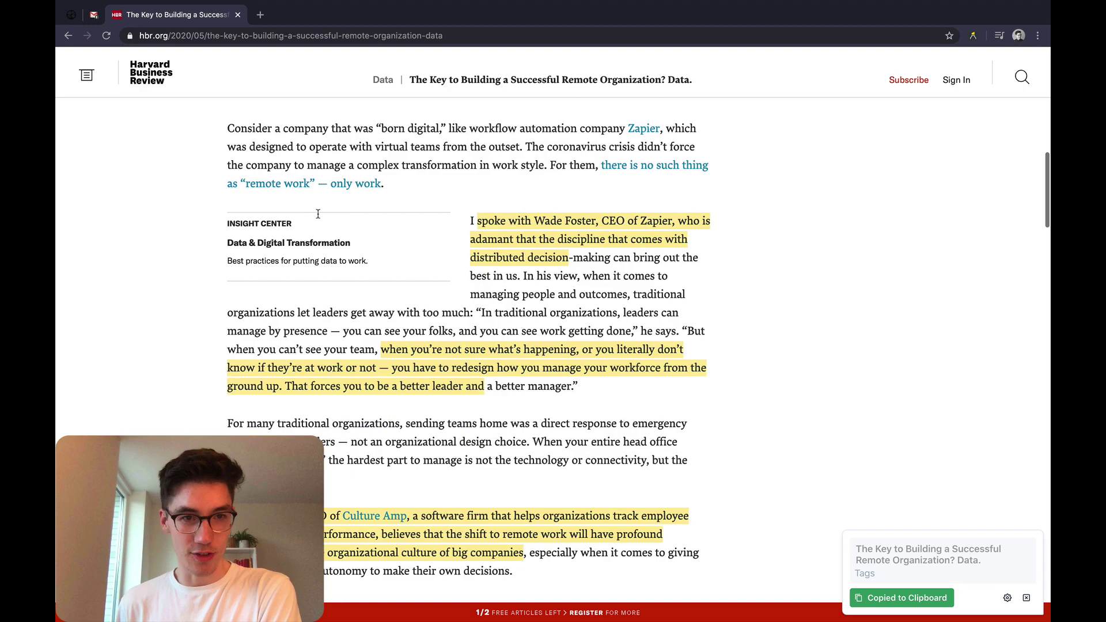
scroll(319, 218, up, 9)
scroll(319, 217, down, 1)
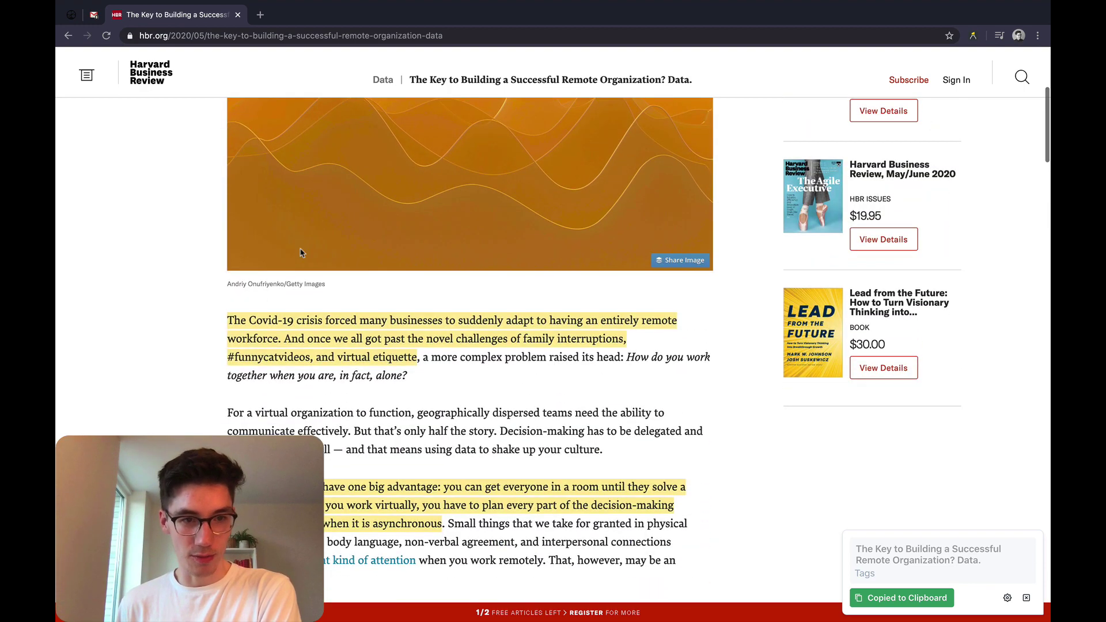
click(107, 36)
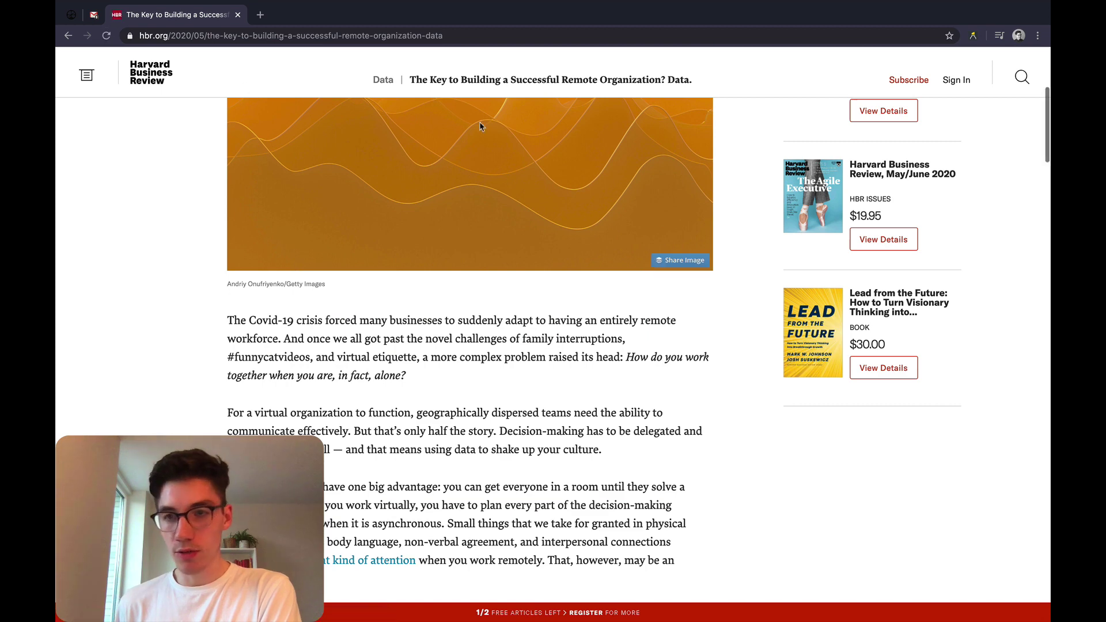
Change the copy format's first line to '[$TITLE]($URL) by [[$AUTHOR]]' in Settings
click(976, 38)
scroll(750, 484, down, 3)
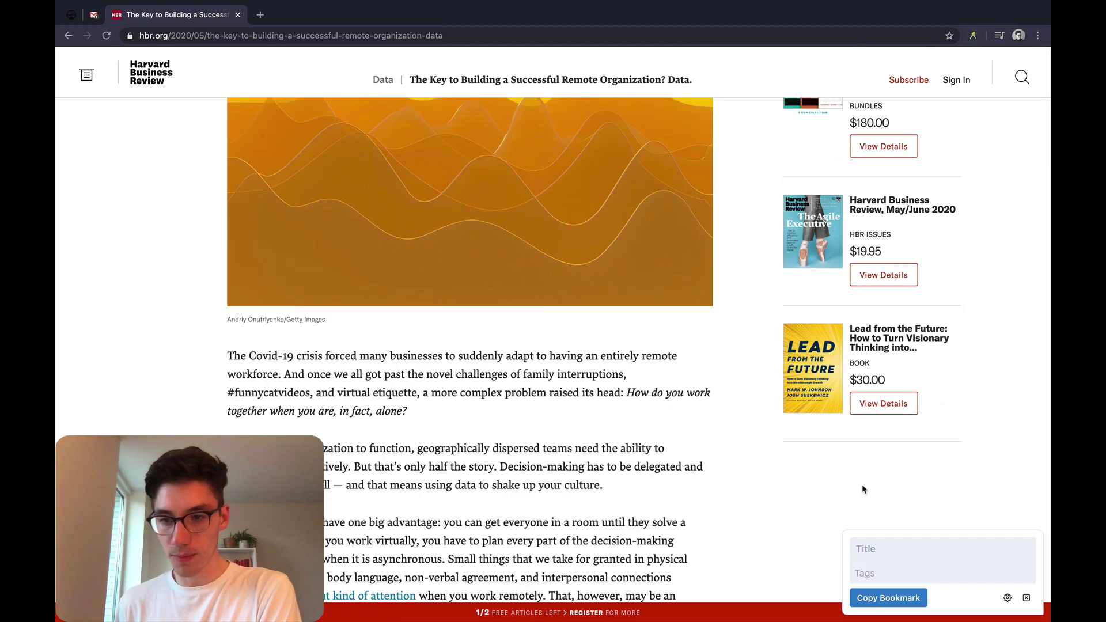
click(1008, 598)
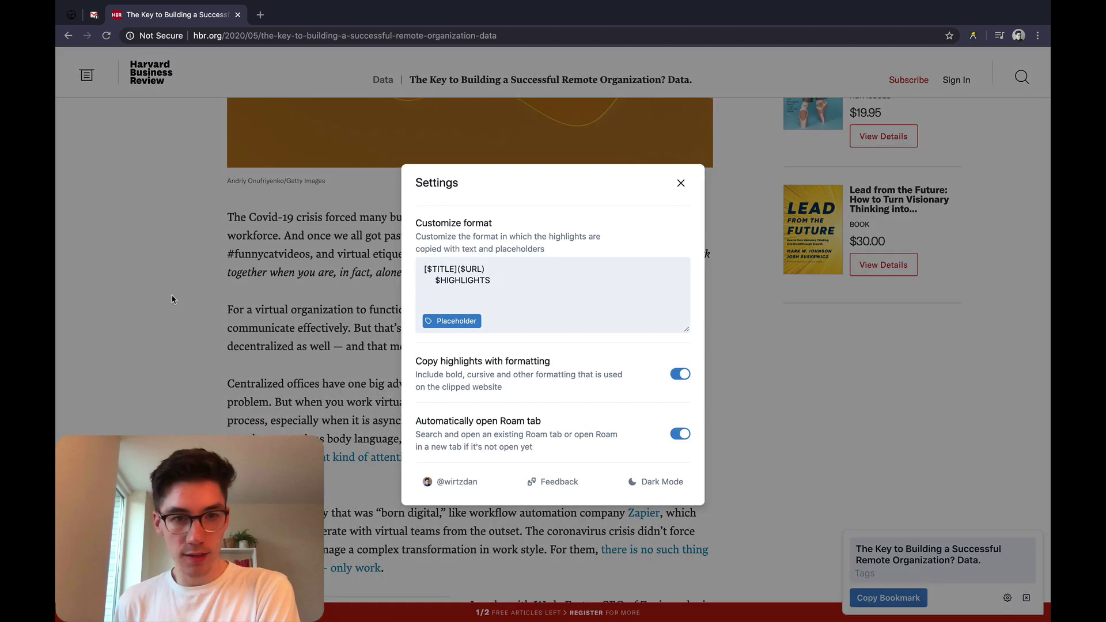
click(506, 280)
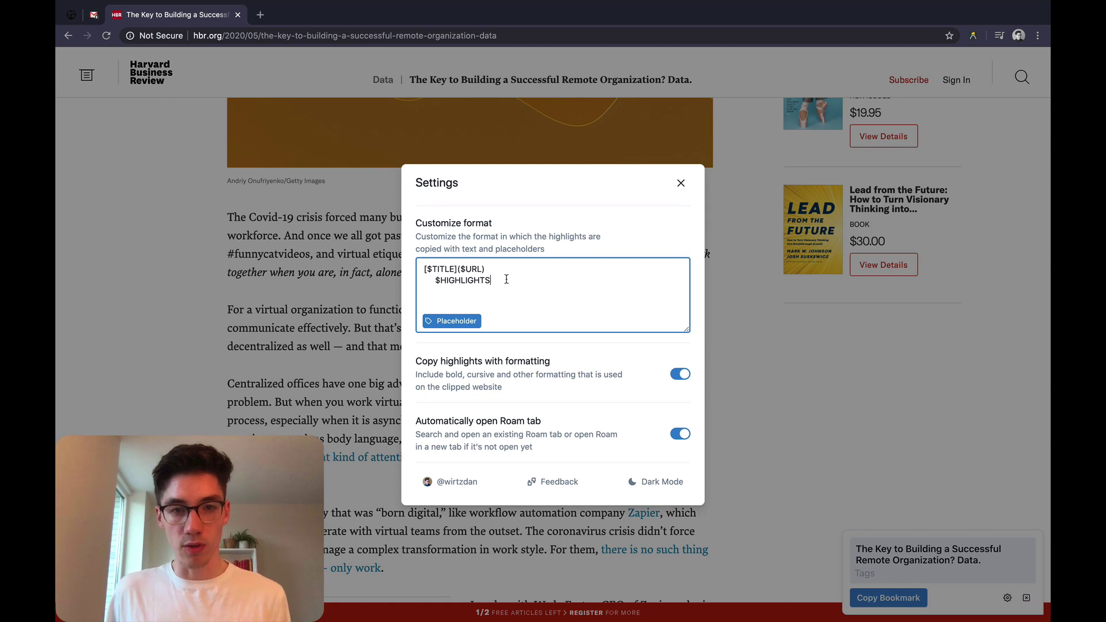
click(493, 269)
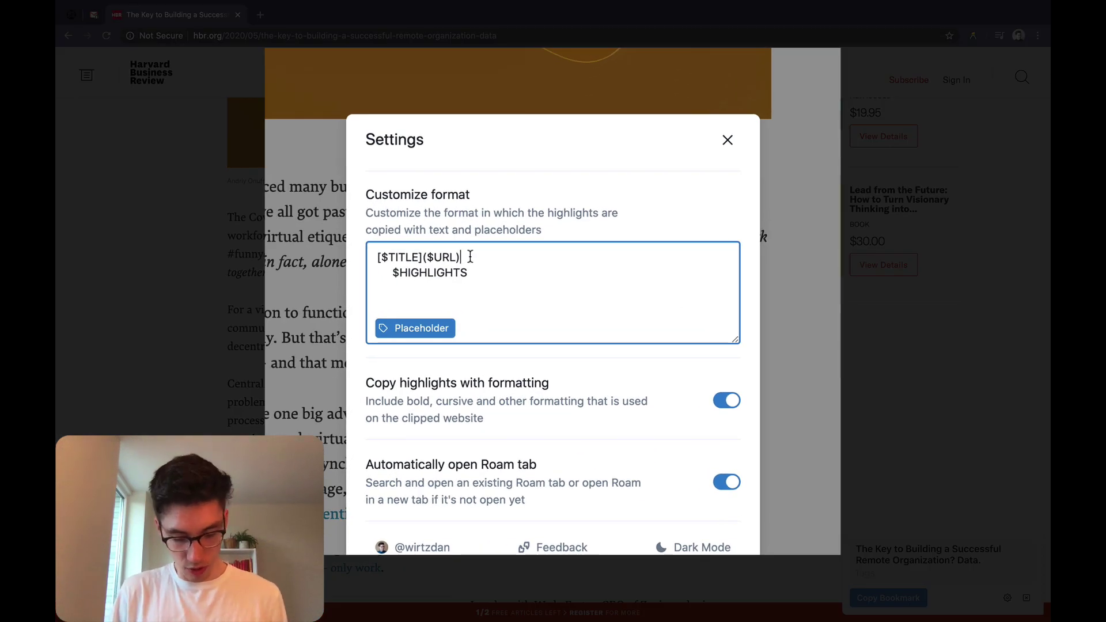
text(by)
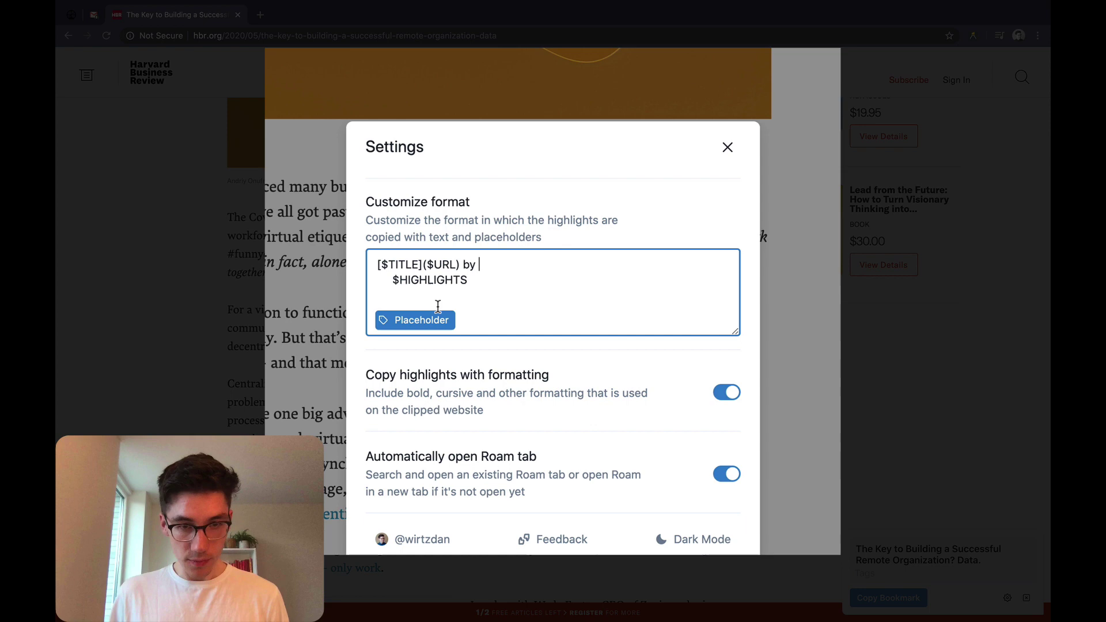
text( [[]])
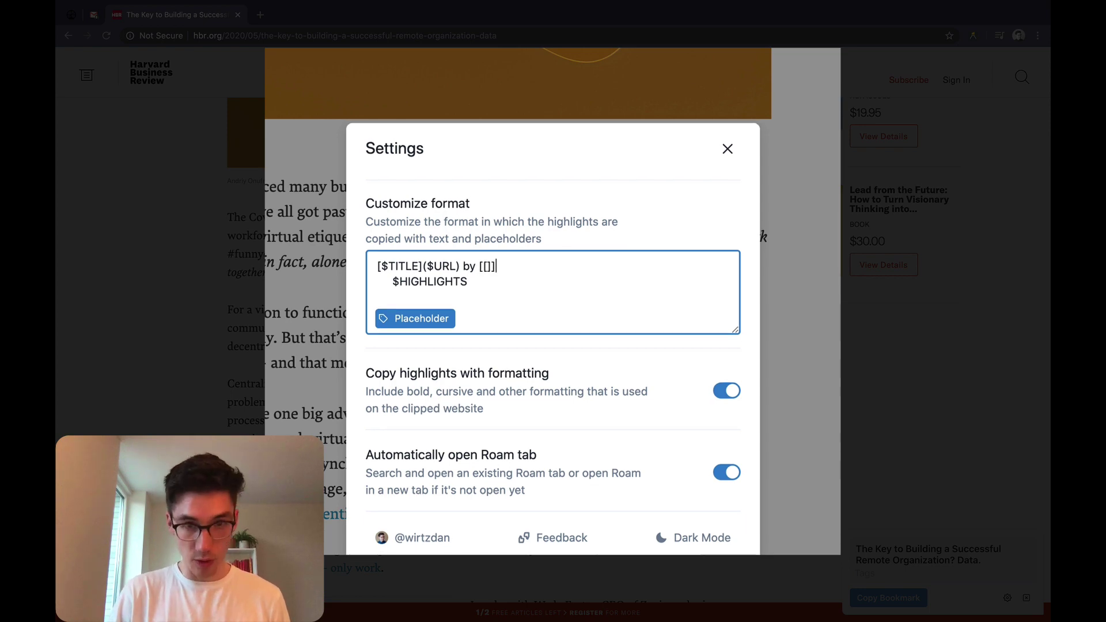
click(398, 326)
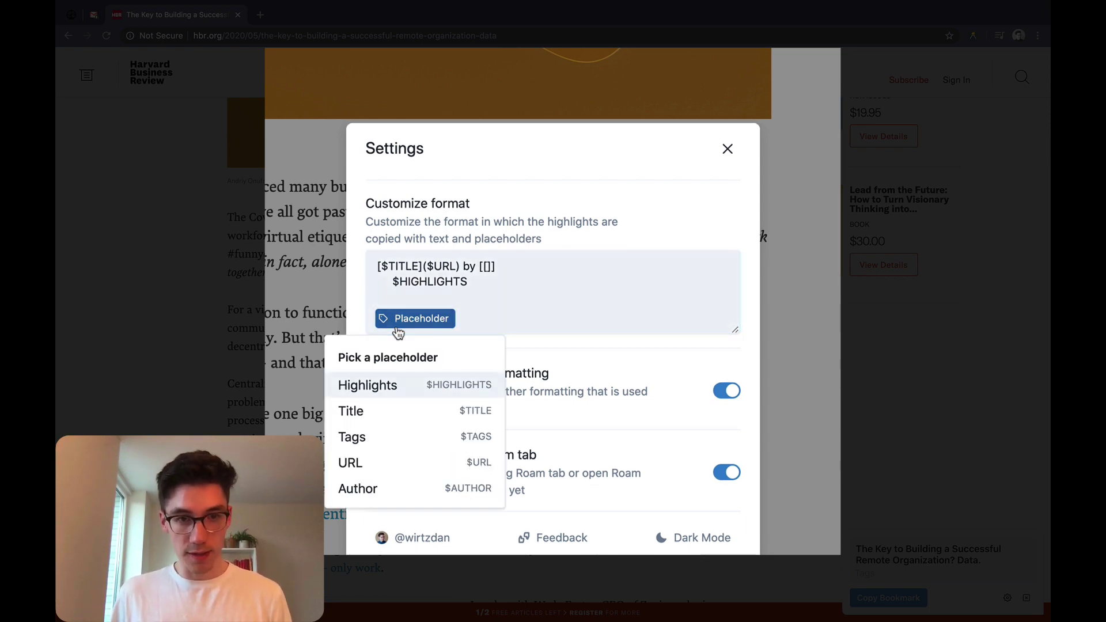
click(368, 489)
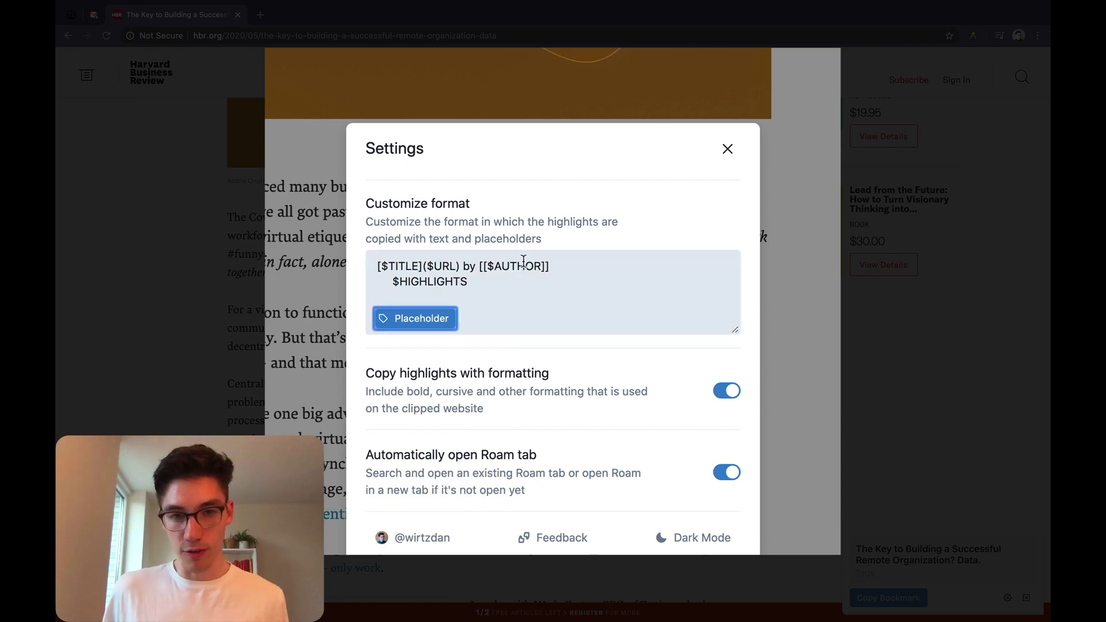
click(485, 280)
Add a 'Tags:: #roamhighlighter $TAGS' line under the title line of the copy format
click(582, 262)
key(Return)
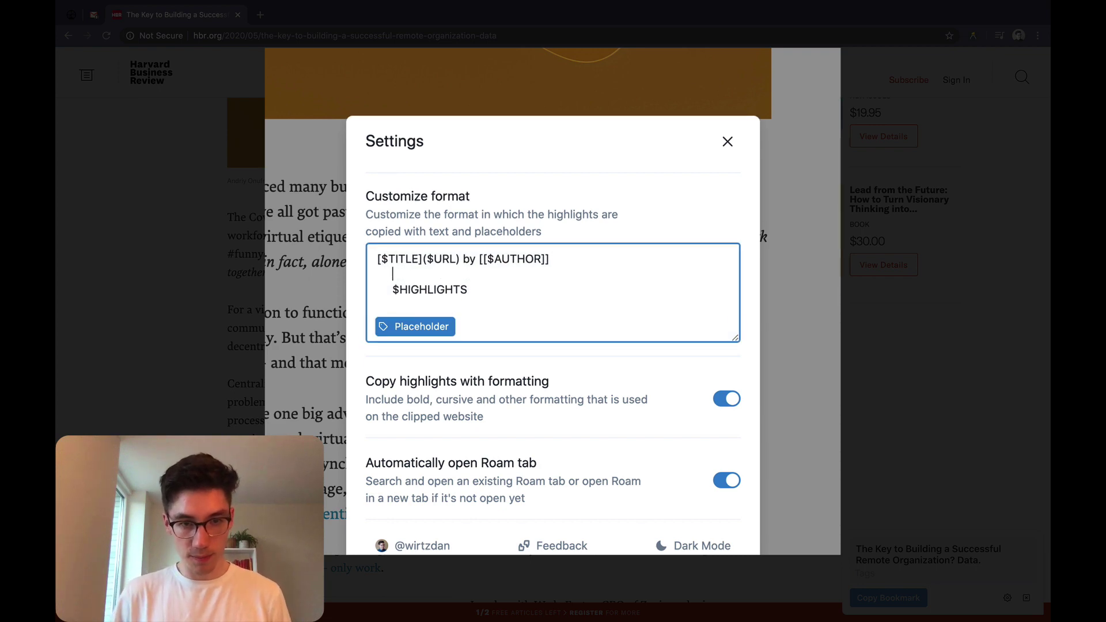
text(Tags::)
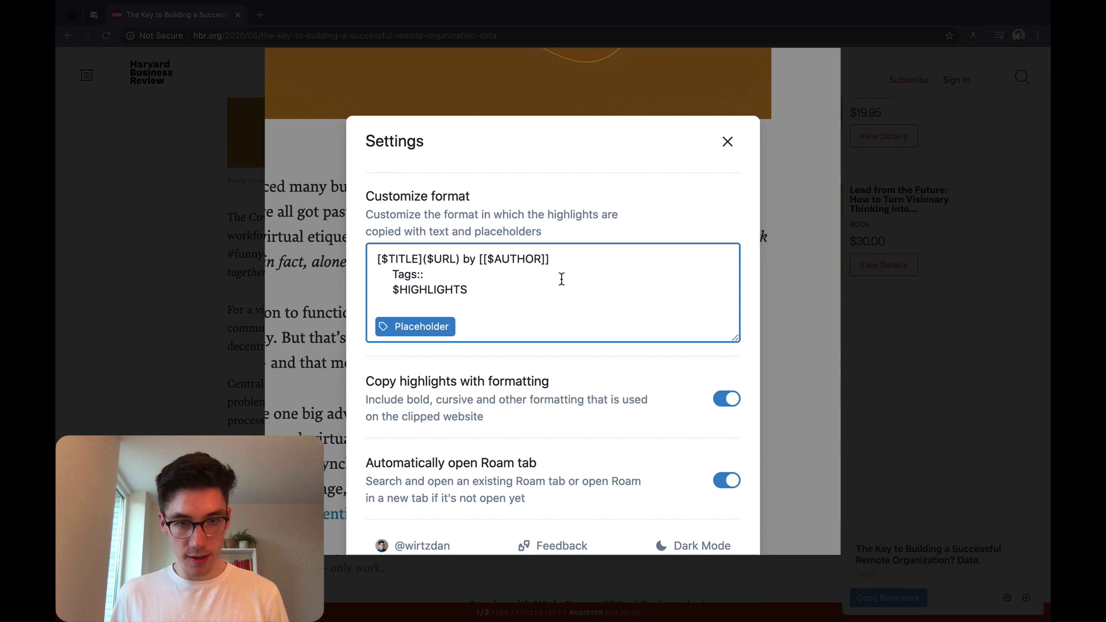
click(445, 327)
click(385, 451)
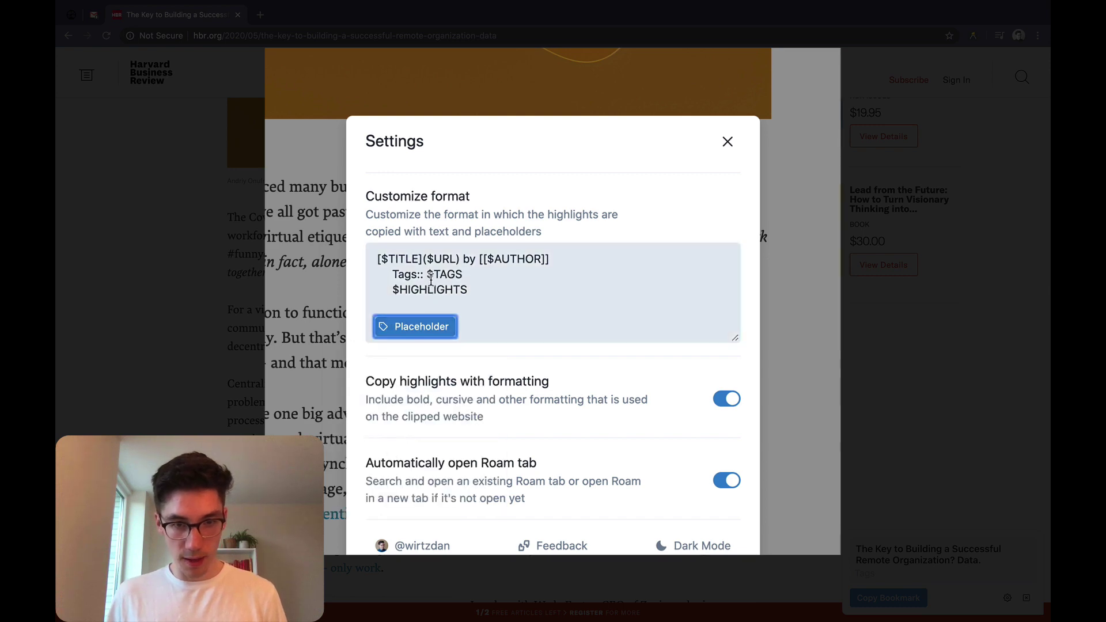
text(#)
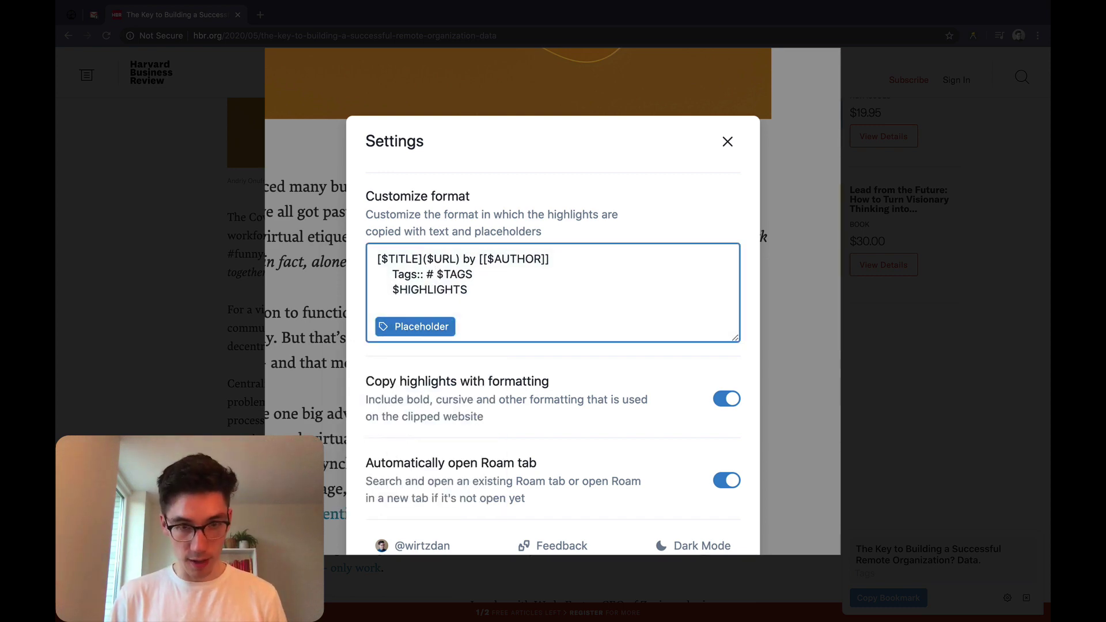
key(BackSpace)
text(roamhighlighter)
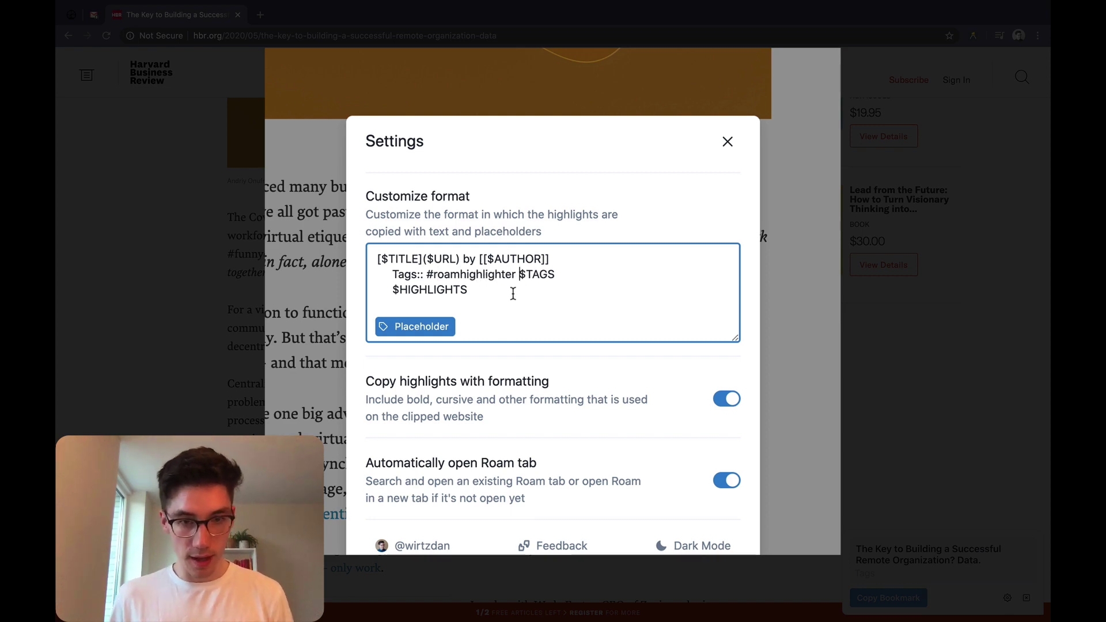
Put 'Highlights::' before $HIGHLIGHTS and move the highlights onto their own nested line
click(394, 289)
text(Highlights::)
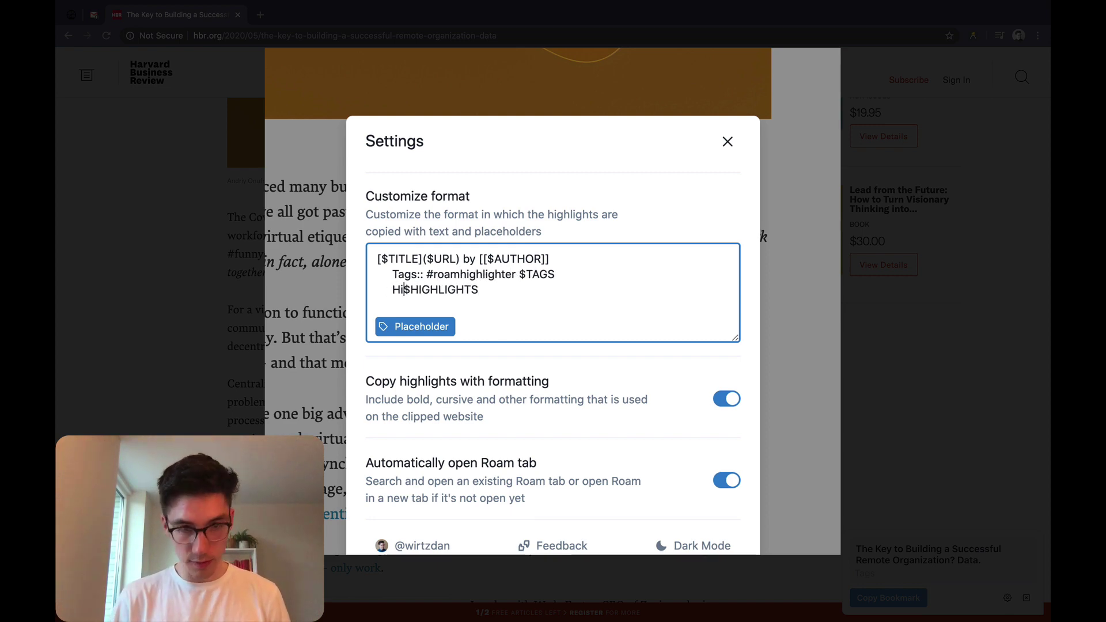
key(Return)
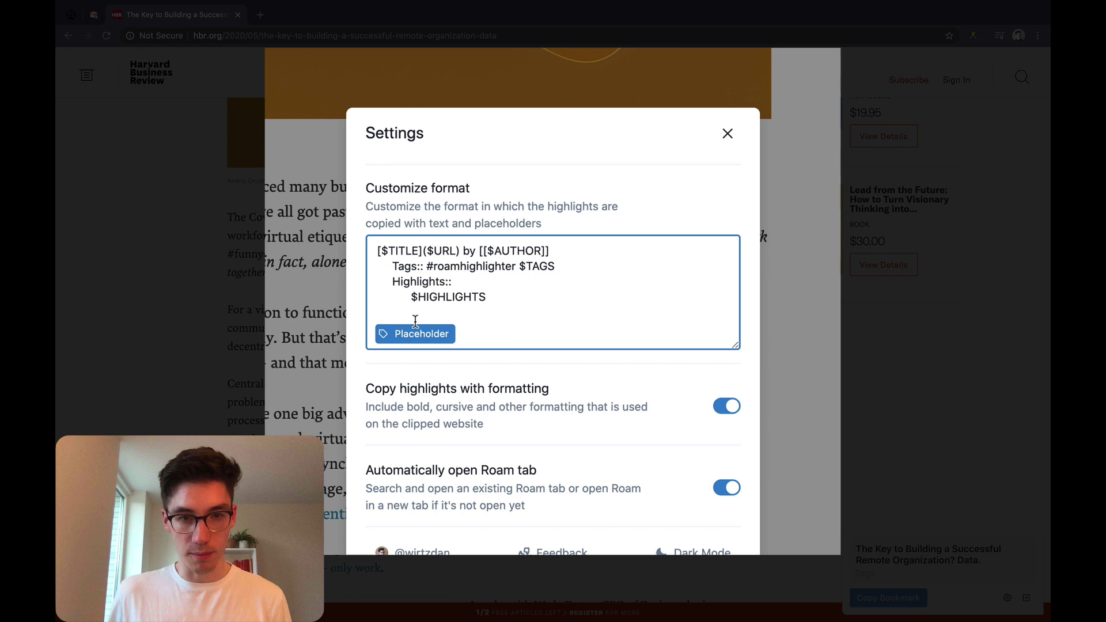
click(557, 374)
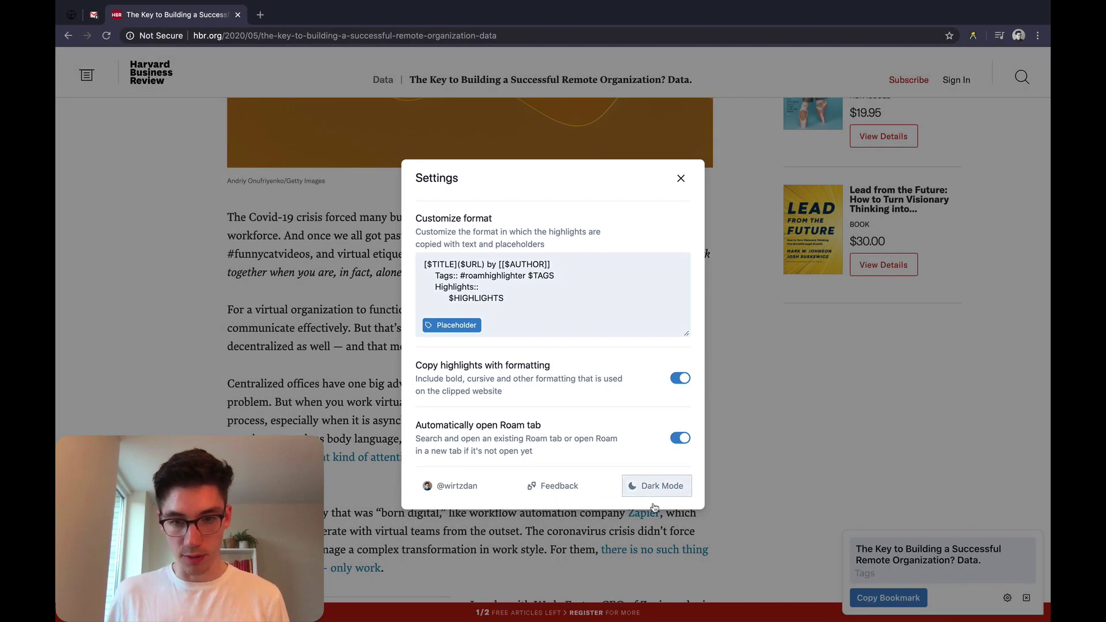
Turn on Dark Mode for the Roam Highlighter settings and bookmark panel
click(657, 486)
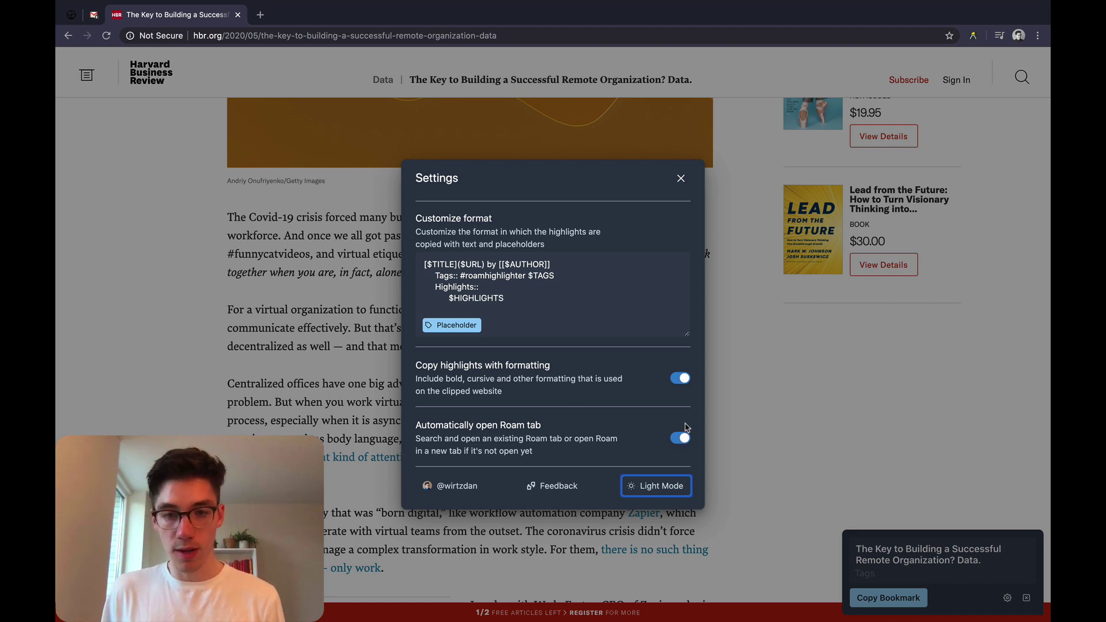
Highlight five passages, including distributed decision-making, workforce redesign, sending teams home and Culture Amp
click(681, 179)
scroll(677, 182, down, 5)
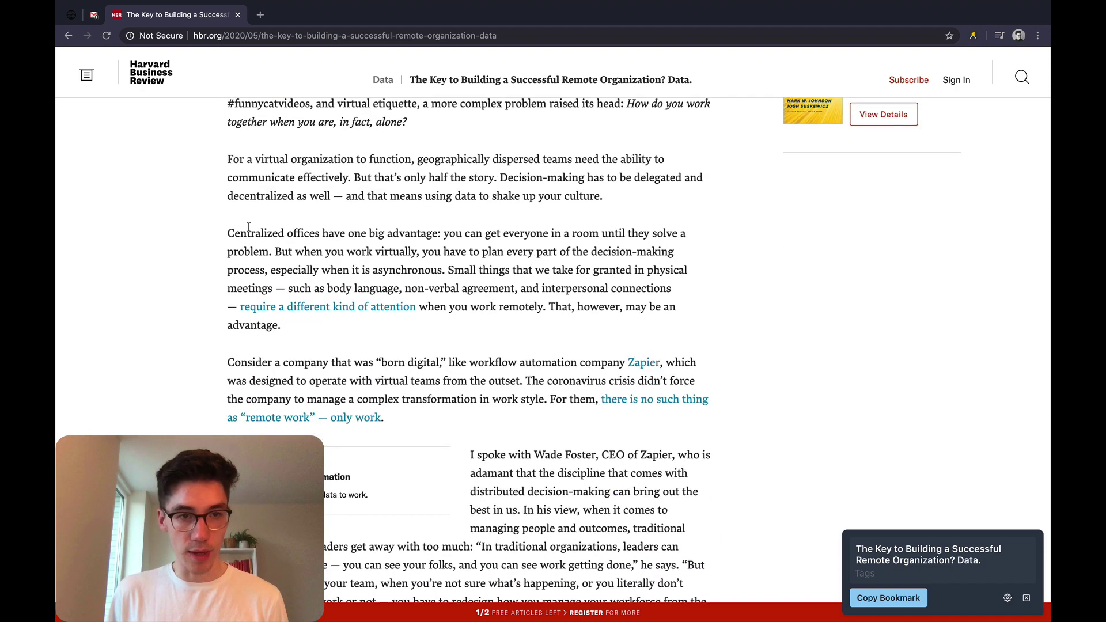
drag(247, 233, 371, 269)
scroll(371, 269, down, 3)
drag(477, 280, 578, 335)
scroll(578, 336, down, 2)
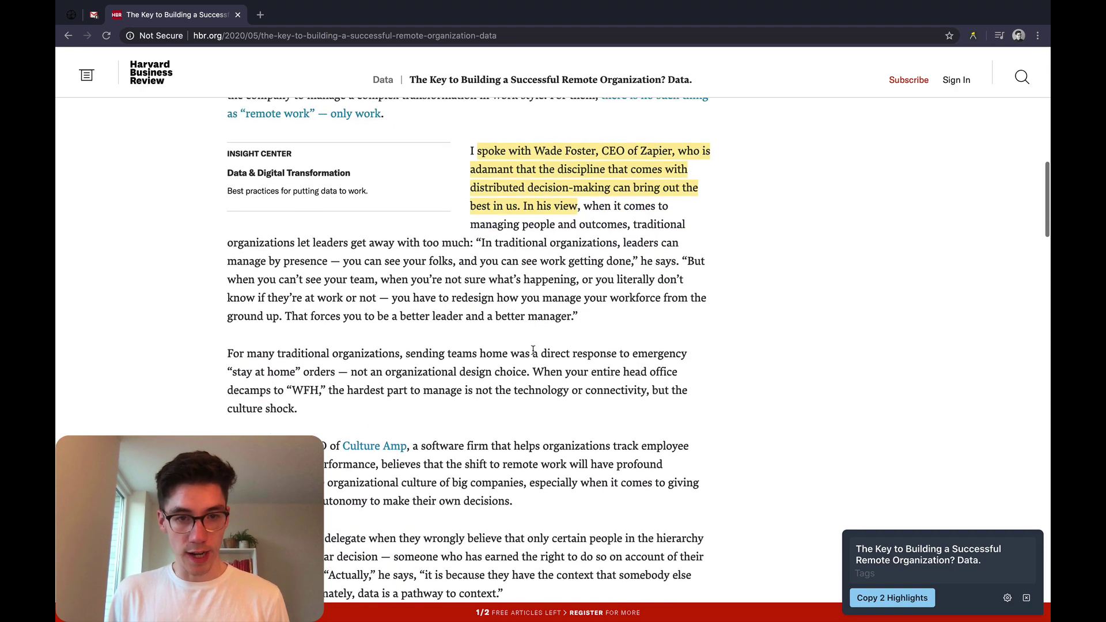
drag(365, 276, 463, 312)
scroll(463, 311, down, 3)
drag(333, 257, 408, 295)
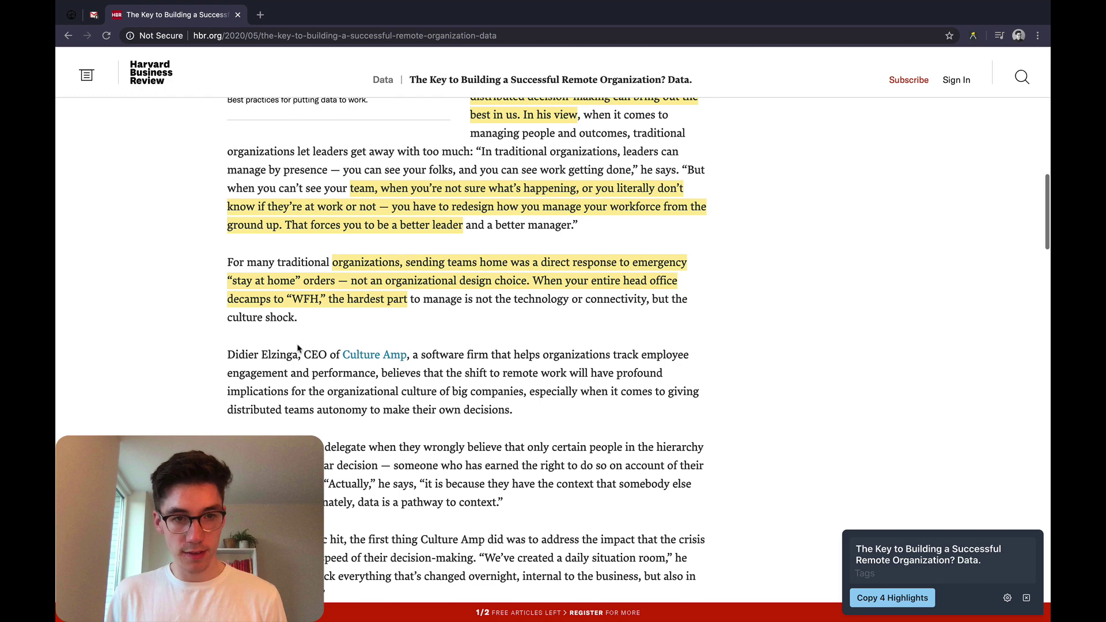
drag(296, 350, 389, 370)
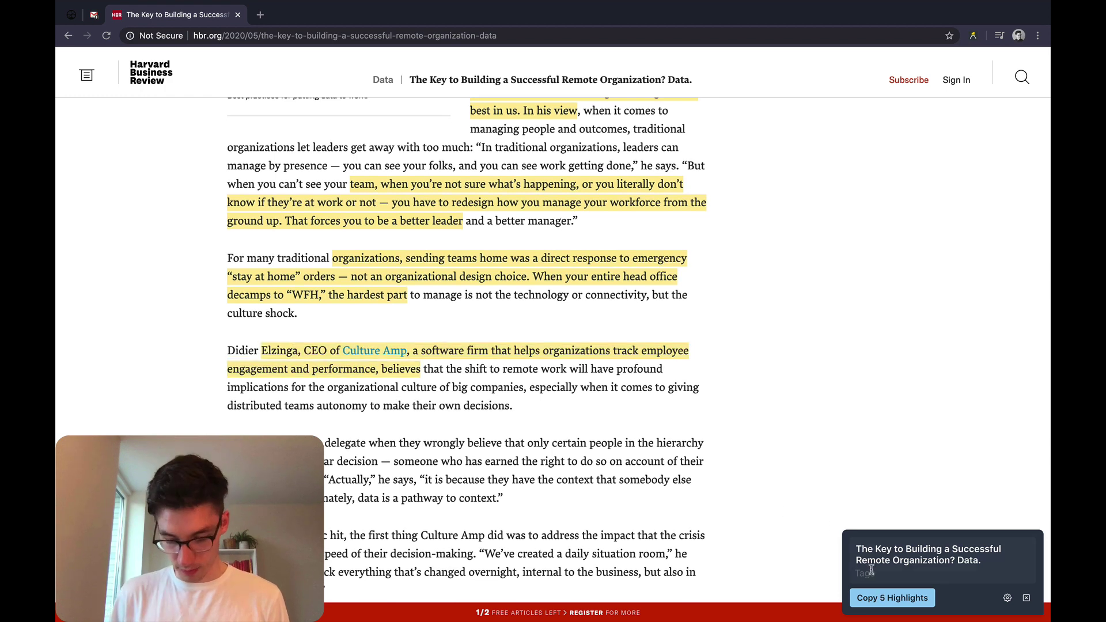
Tag the bookmark #Learning #Books and copy the five highlights over to Roam
text(#Learning #)
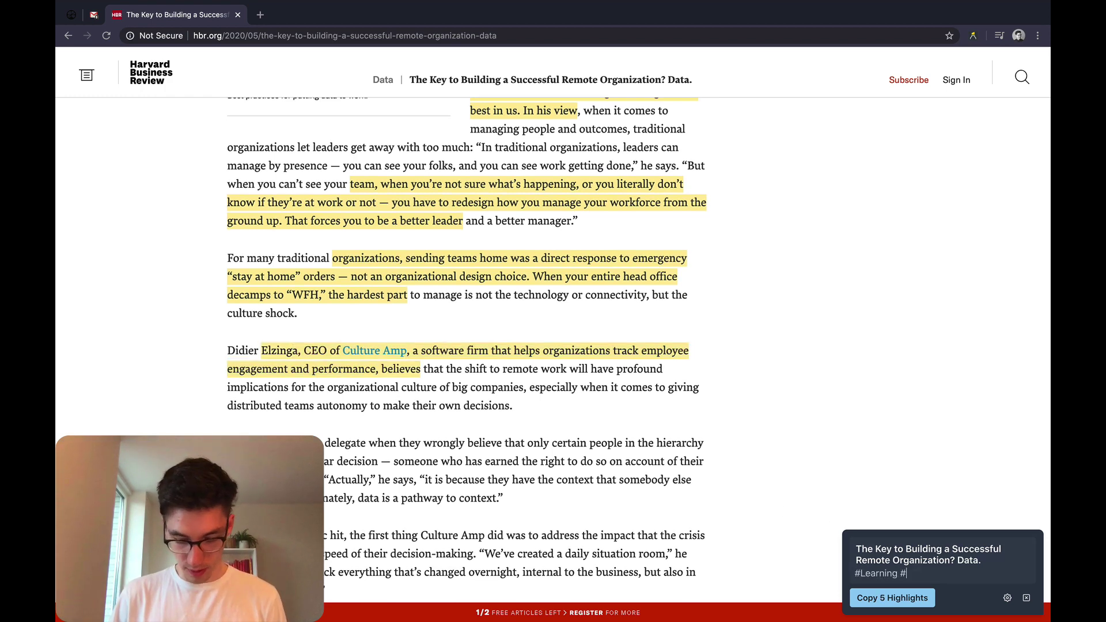
text(Books)
click(892, 598)
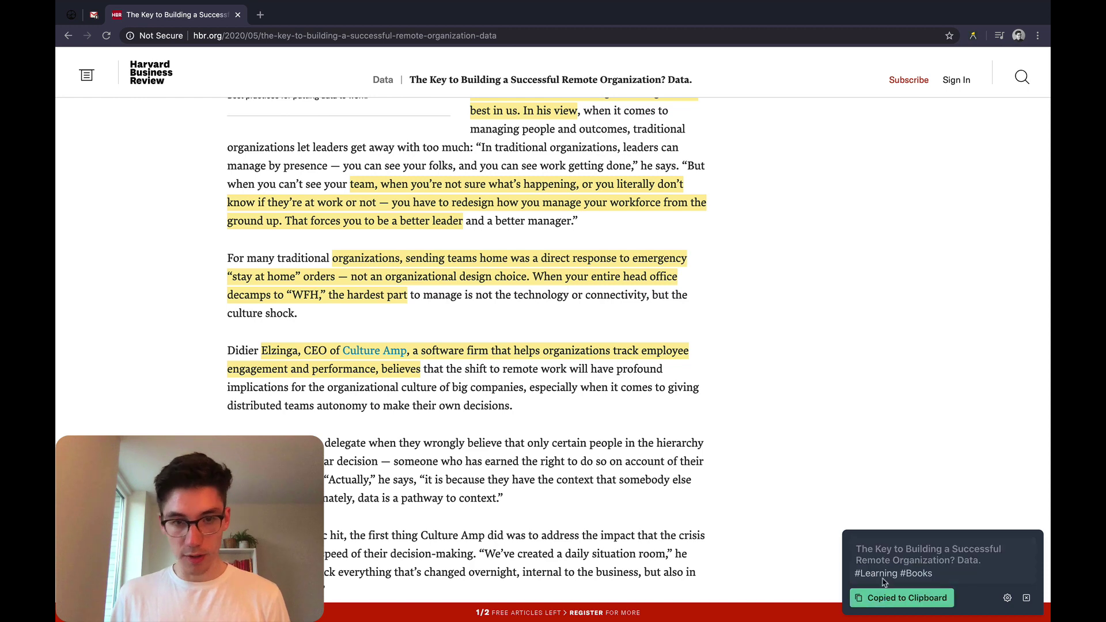
key(super+1)
Paste the article block with #roamhighlighter #Learning #Books tags and five highlights, then verify the author link
click(664, 464)
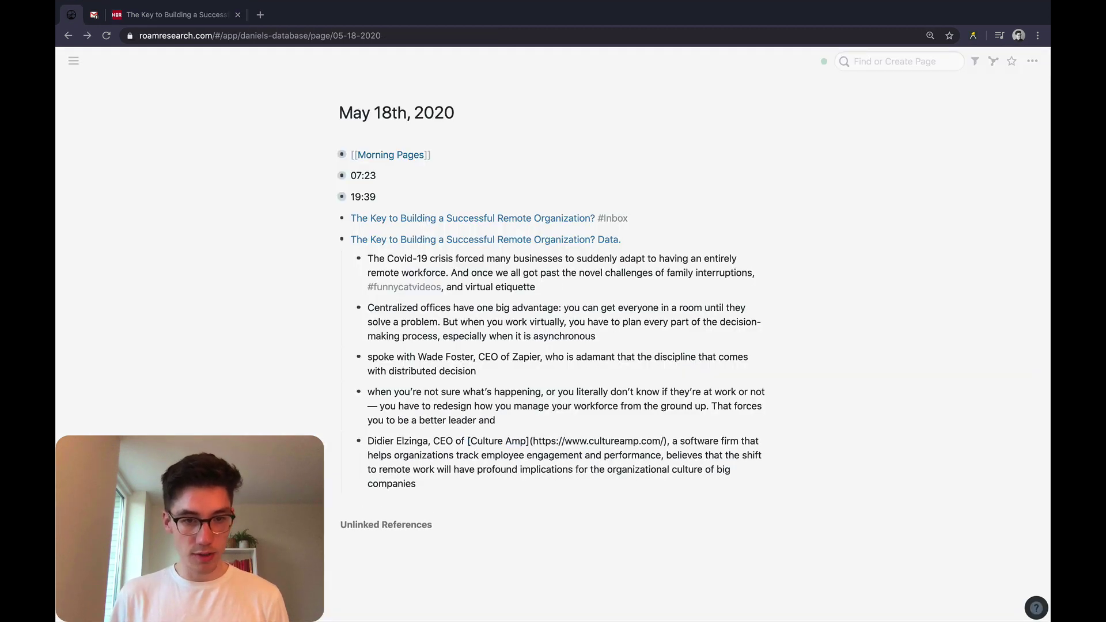
click(369, 491)
key(super+v)
scroll(729, 368, down, 5)
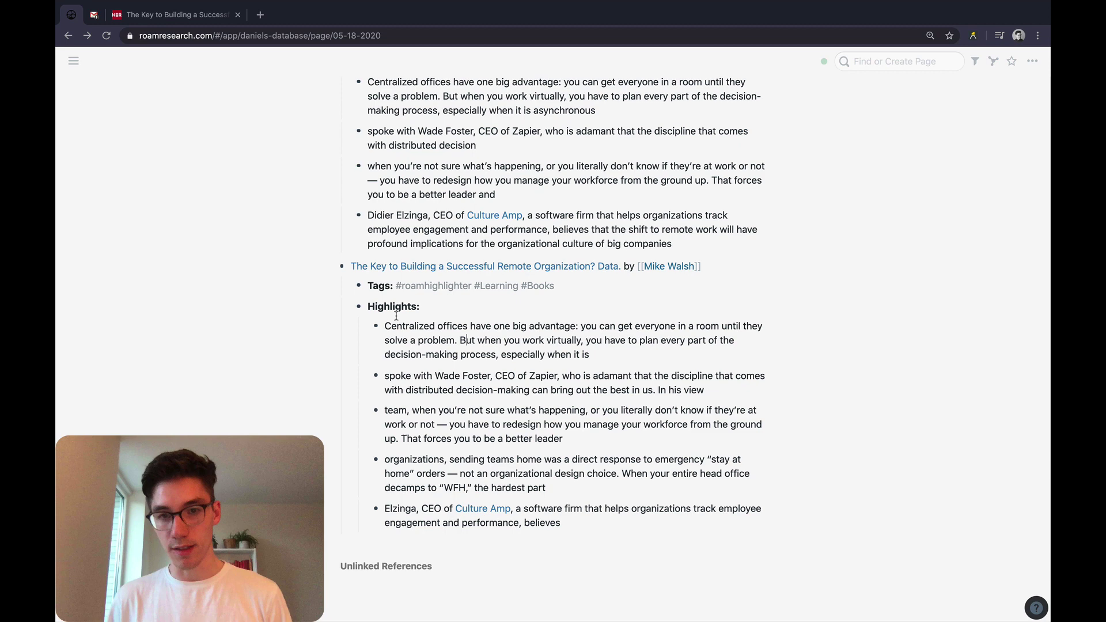
click(662, 266)
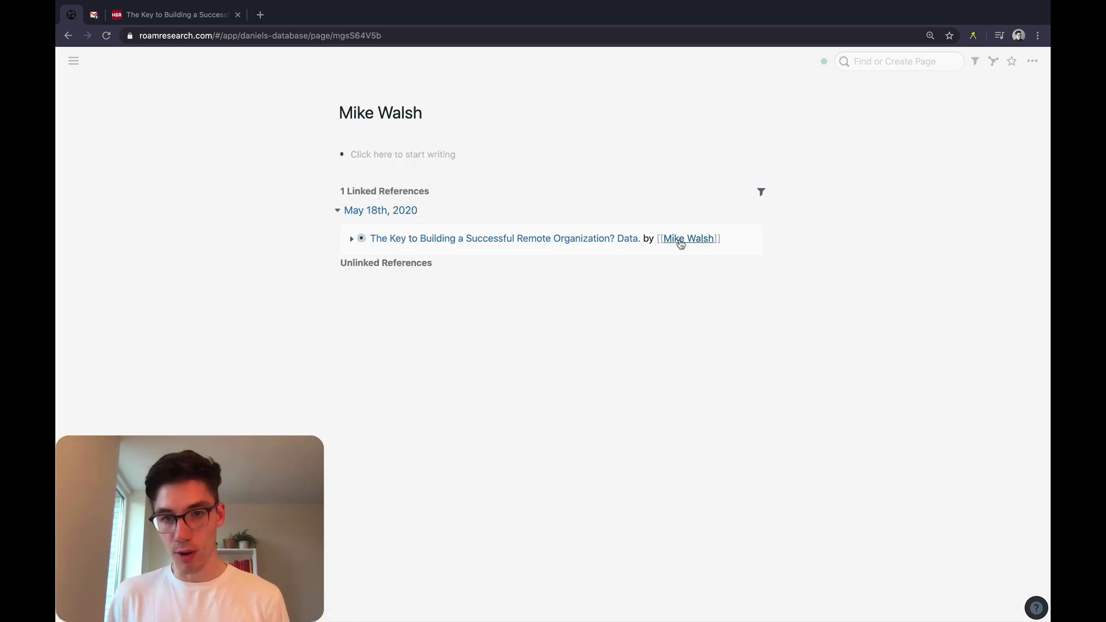
click(68, 35)
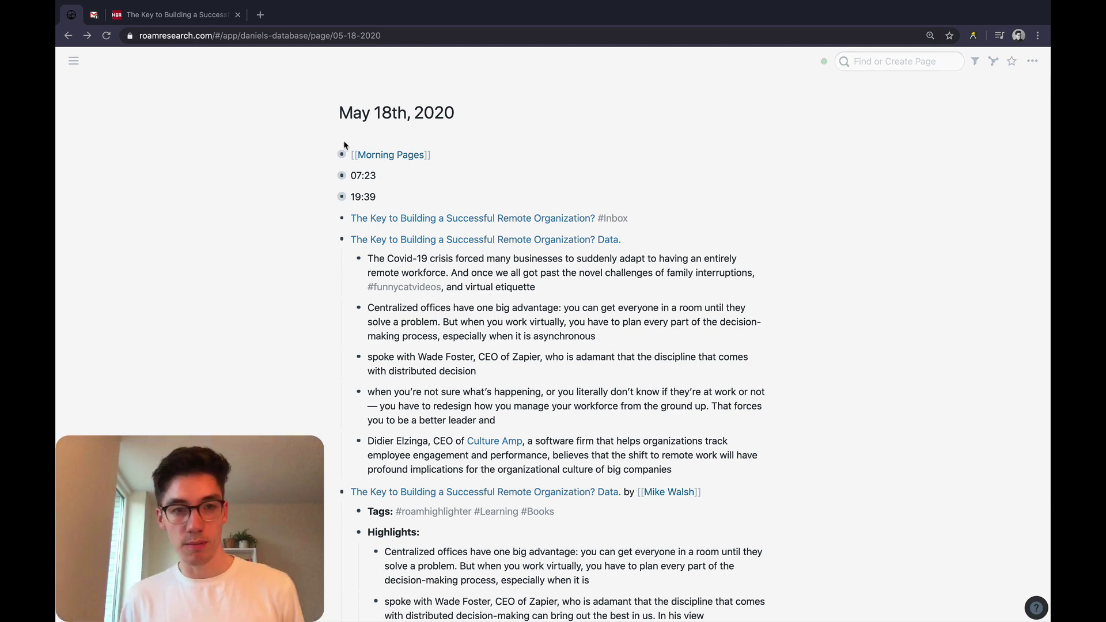
click(335, 239)
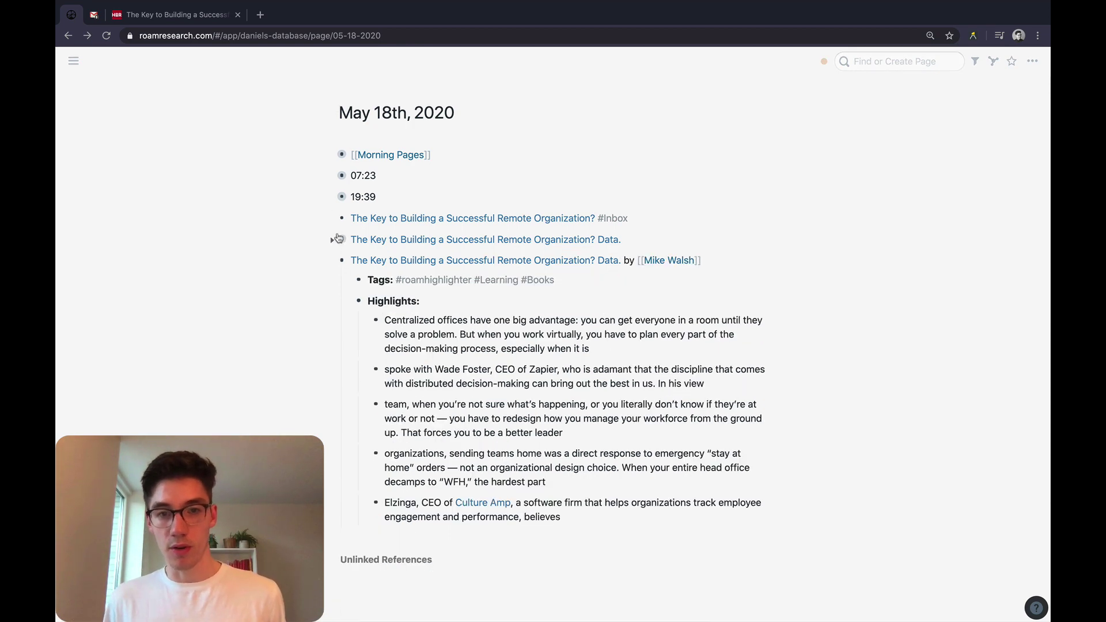